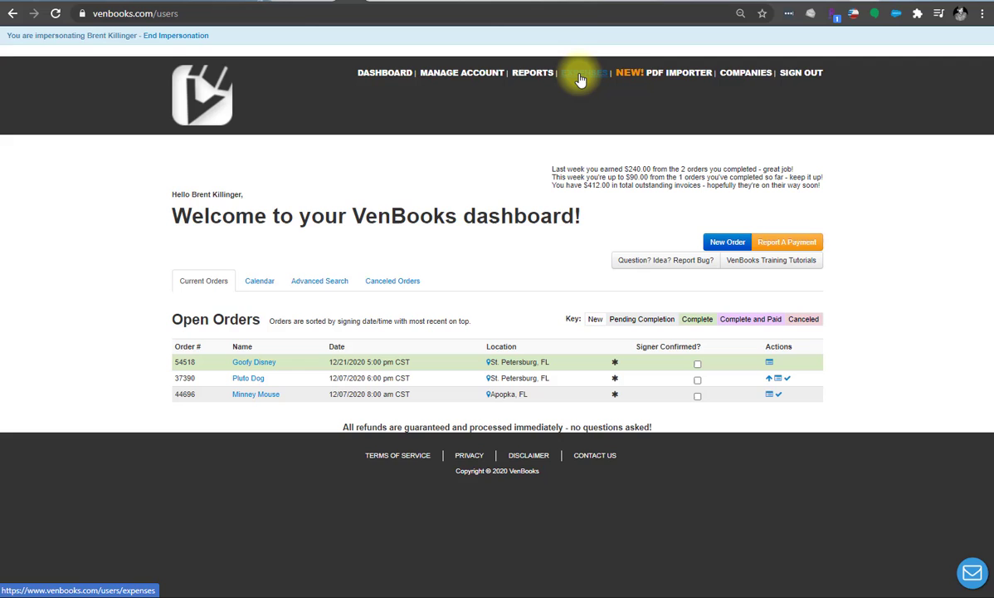
Go to the Expenses section from the top navigation bar.
{"action": "left_click", "coordinate": [581, 79]}
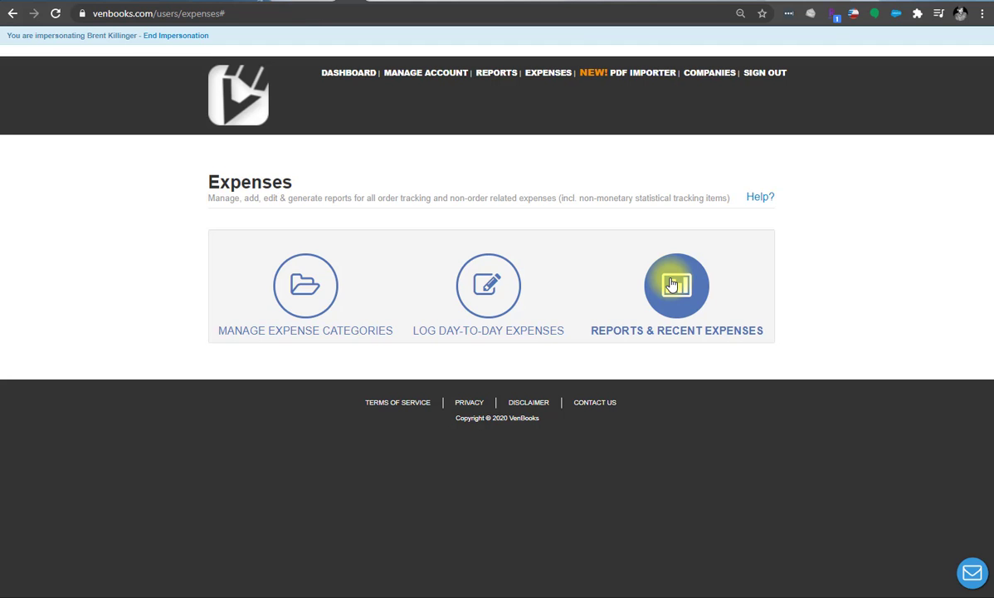
Go to expense category management and start naming a new category.
{"action": "left_click", "coordinate": [315, 291]}
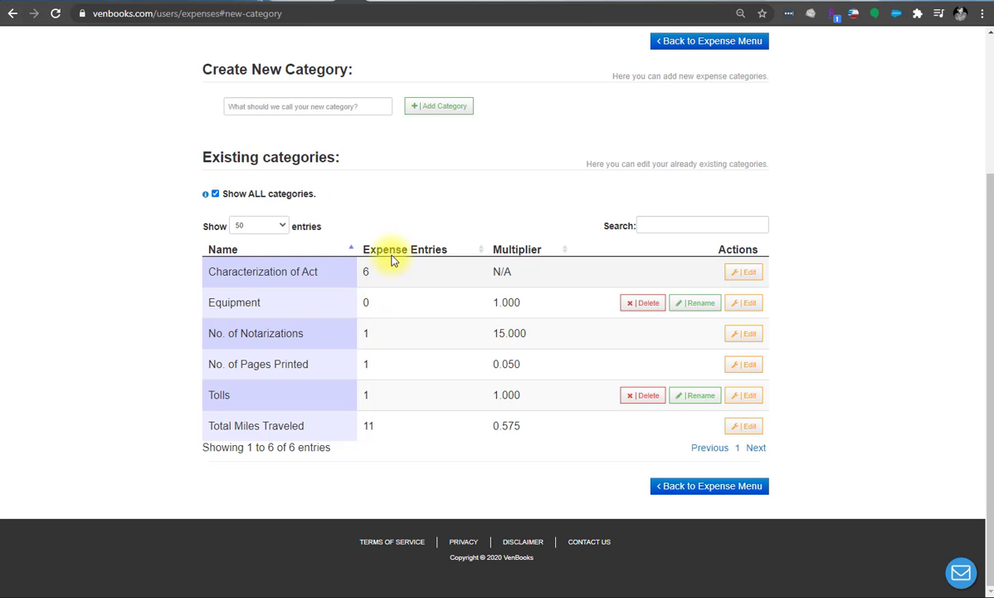
{"action": "scroll", "coordinate": [399, 216], "scroll_direction": "up", "scroll_amount": 2}
{"action": "scroll", "coordinate": [423, 291], "scroll_direction": "down", "scroll_amount": 2}
{"action": "left_click_drag", "start_coordinate": [268, 333], "coordinate": [229, 365]}
{"action": "double_click", "coordinate": [260, 424]}
{"action": "left_click", "coordinate": [220, 395]}
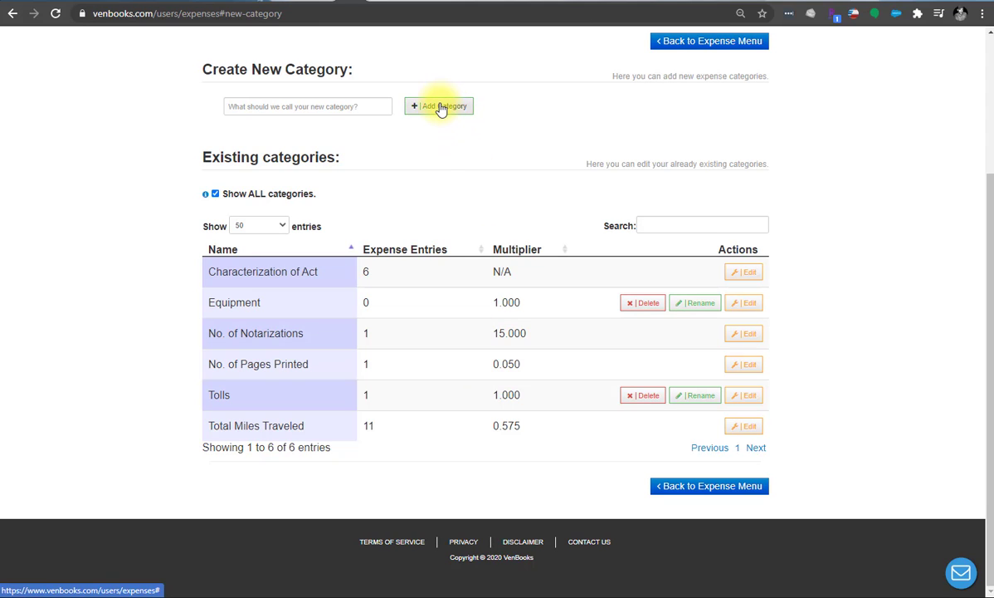
{"action": "left_click", "coordinate": [339, 107]}
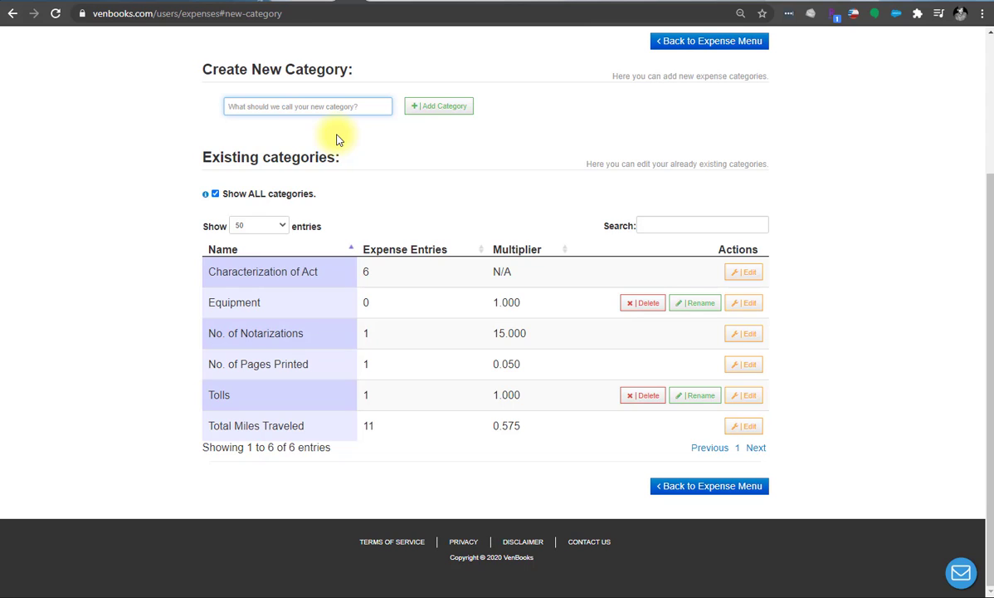
Add the 'E&O Insurance' category as Monetary and reveal its settings (multiplier 1.000).
{"action": "type", "text": "E&O Ins"}
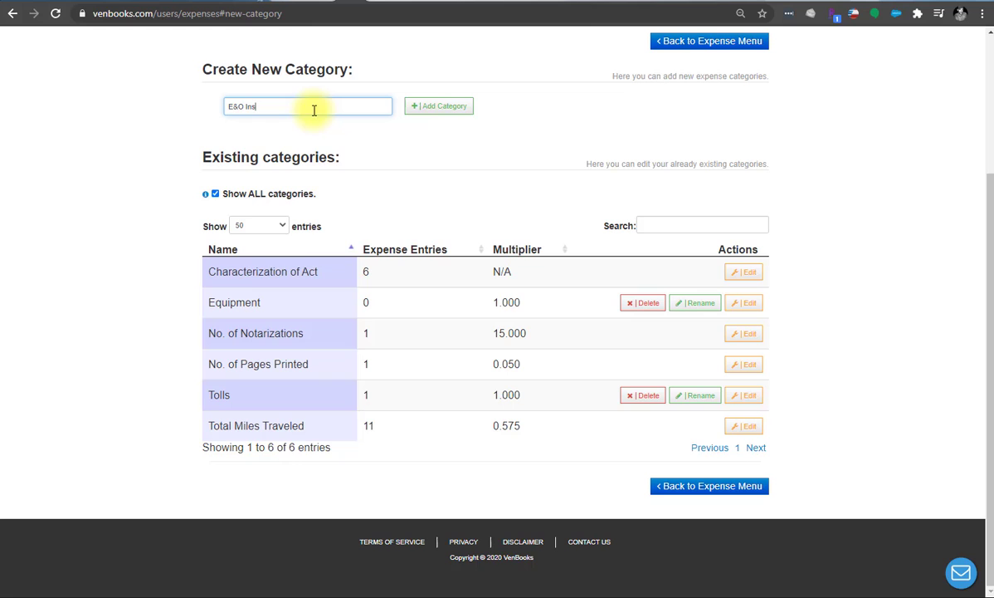
{"action": "type", "text": "urance"}
{"action": "left_click", "coordinate": [442, 105]}
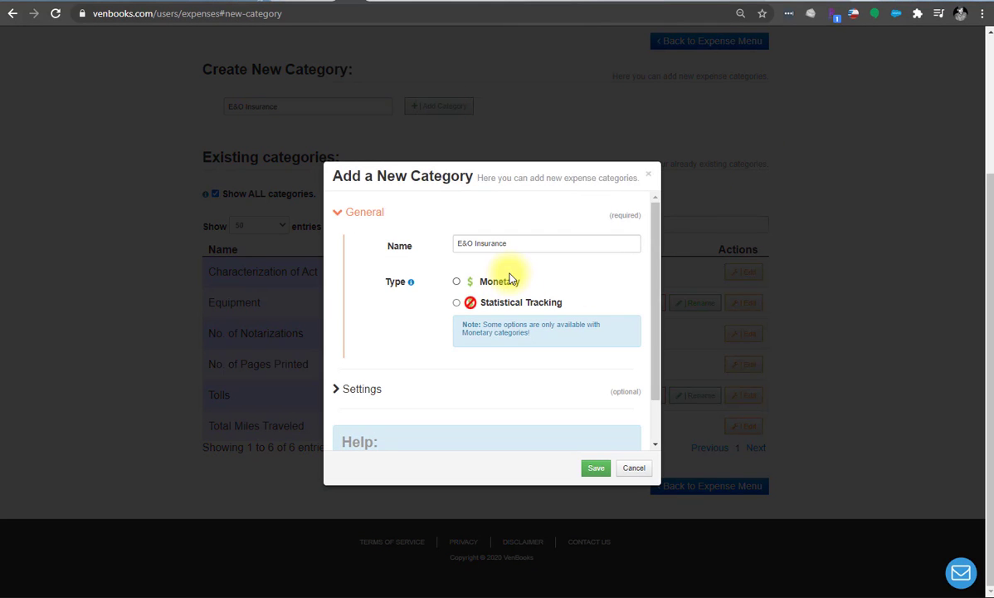
{"action": "left_click", "coordinate": [457, 283]}
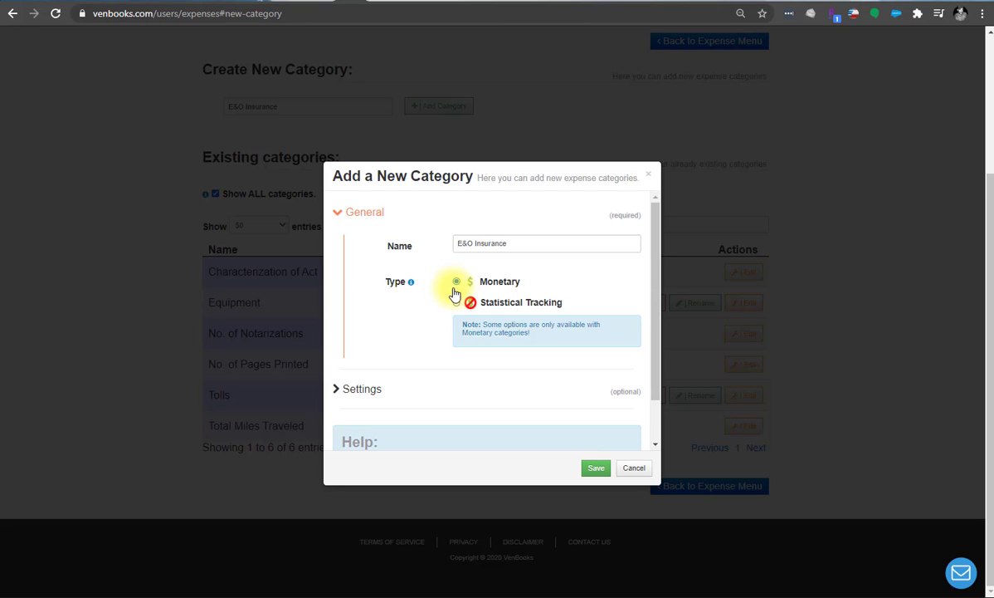
{"action": "scroll", "coordinate": [393, 338], "scroll_direction": "down", "scroll_amount": 1}
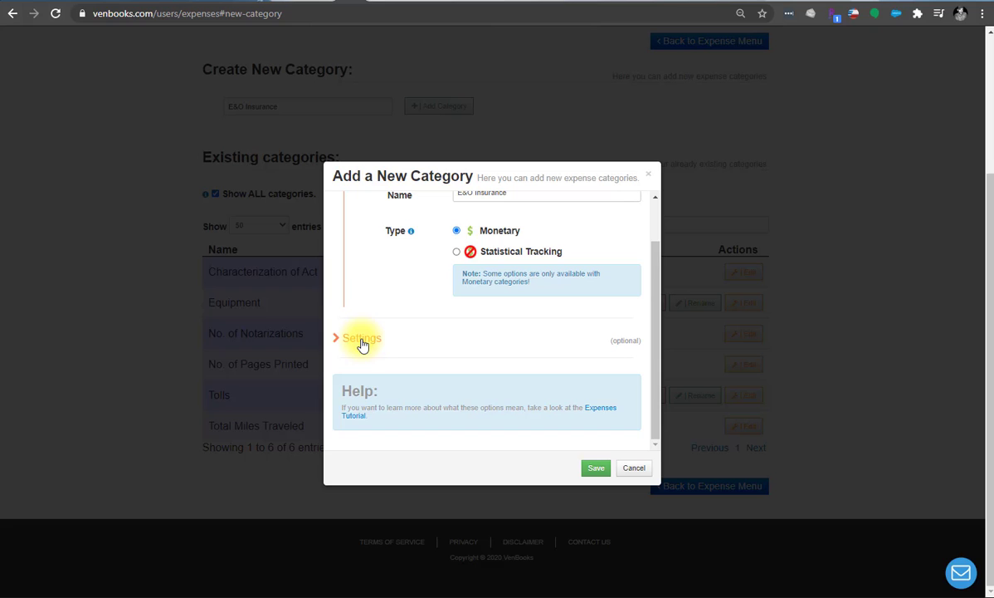
{"action": "left_click", "coordinate": [362, 341]}
{"action": "scroll", "coordinate": [547, 322], "scroll_direction": "down", "scroll_amount": 1}
{"action": "scroll", "coordinate": [548, 323], "scroll_direction": "up", "scroll_amount": 2}
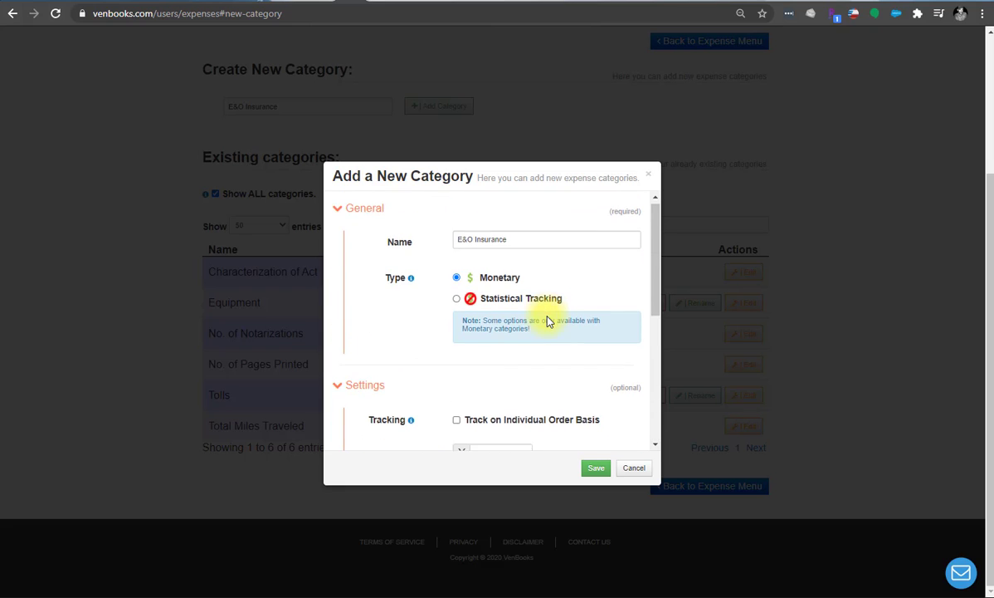
{"action": "scroll", "coordinate": [547, 322], "scroll_direction": "down", "scroll_amount": 2}
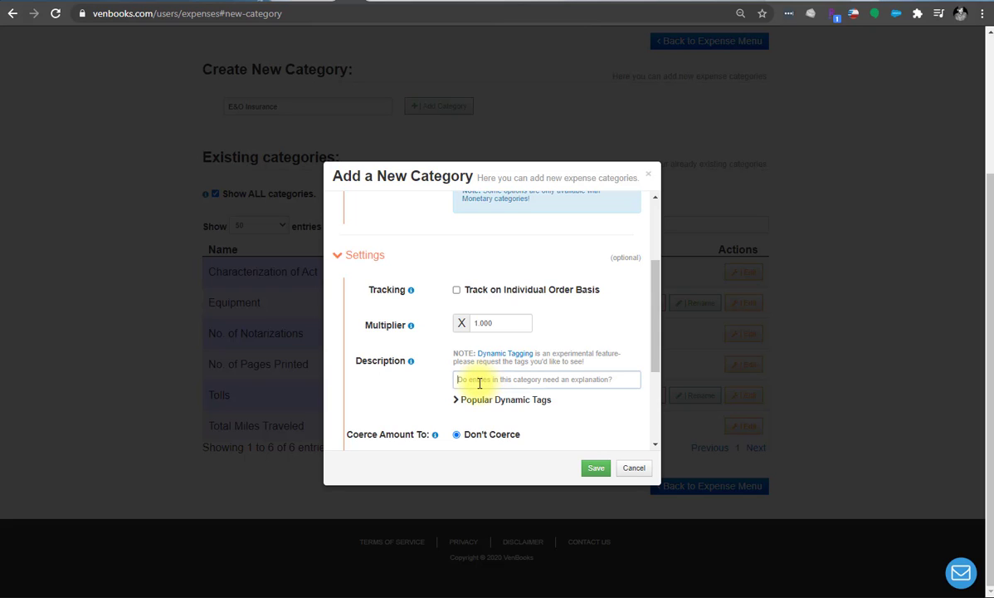
Give the E&O Insurance category the description 'E&O Insurance premium'.
{"action": "left_click", "coordinate": [479, 383]}
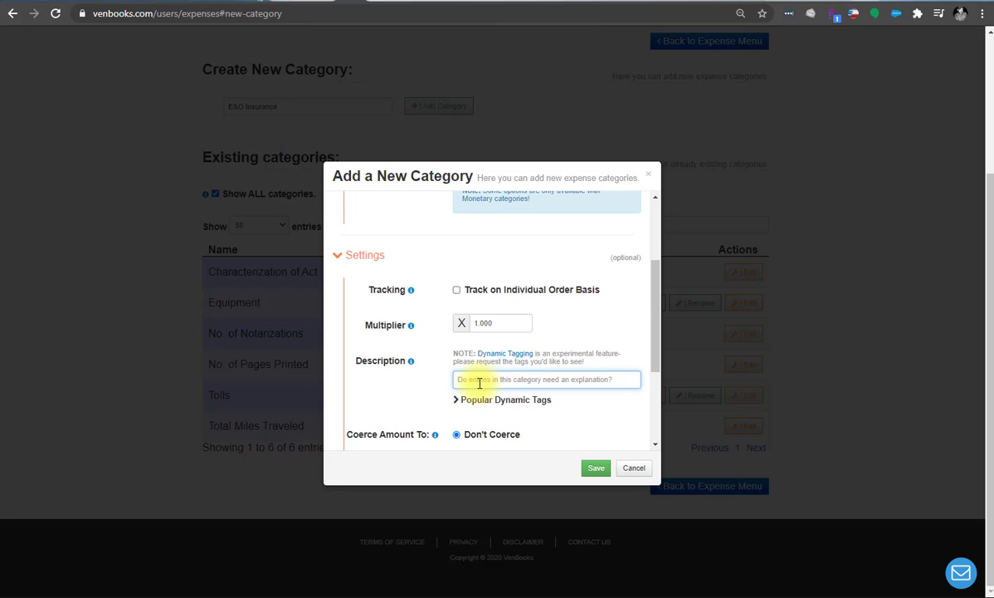
{"action": "type", "text": "E&O I"}
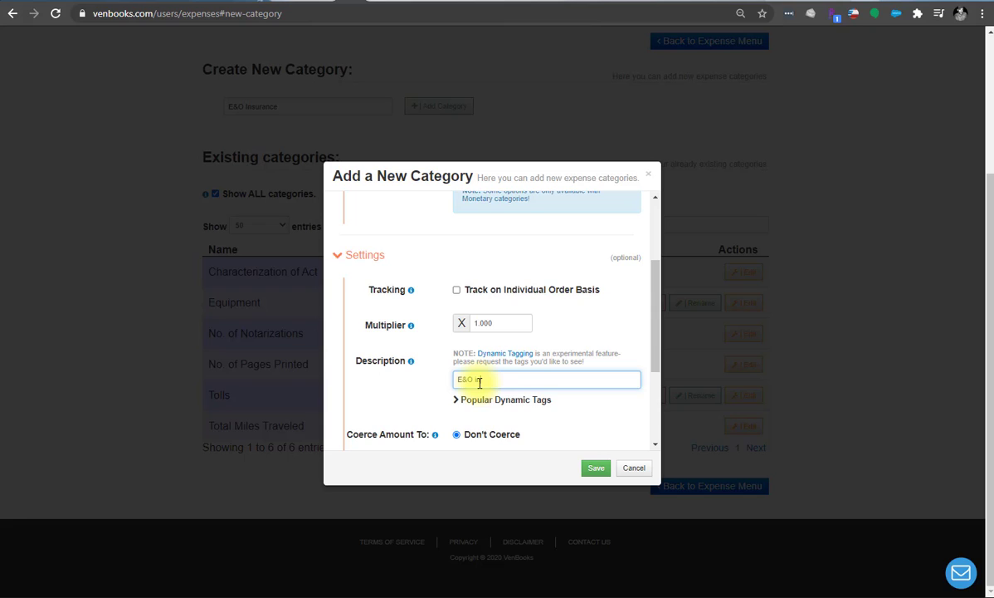
{"action": "type", "text": "nsurance for"}
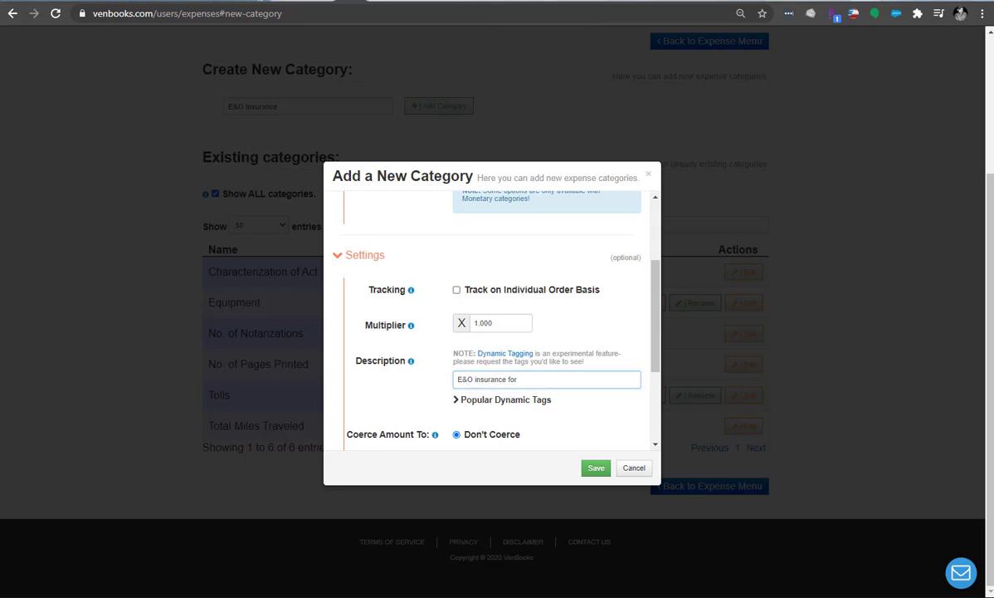
{"action": "key", "text": "ctrl+a"}
{"action": "key", "text": "BackSpace"}
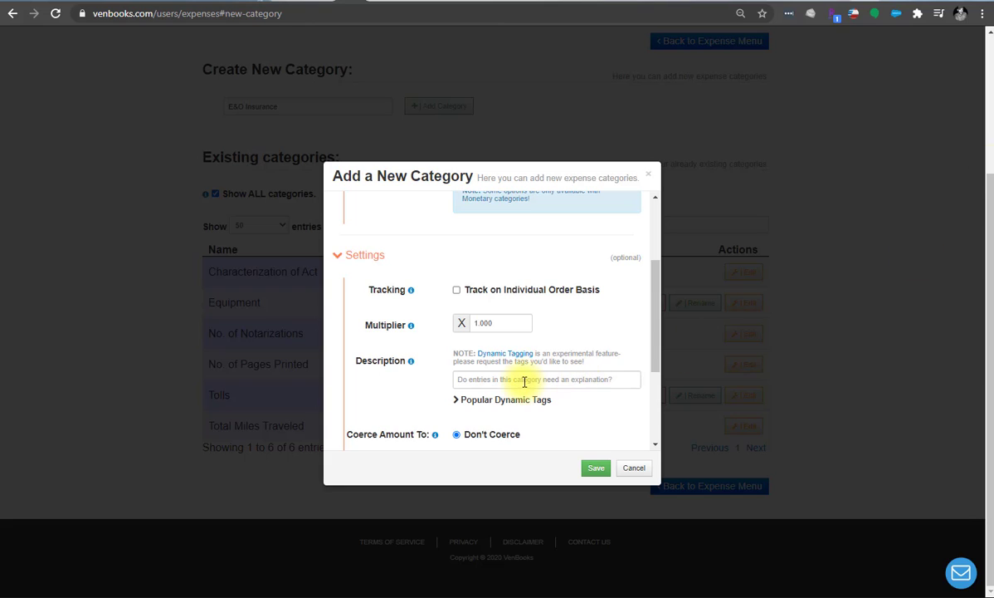
{"action": "left_click", "coordinate": [524, 381]}
{"action": "type", "text": "E&O Ins"}
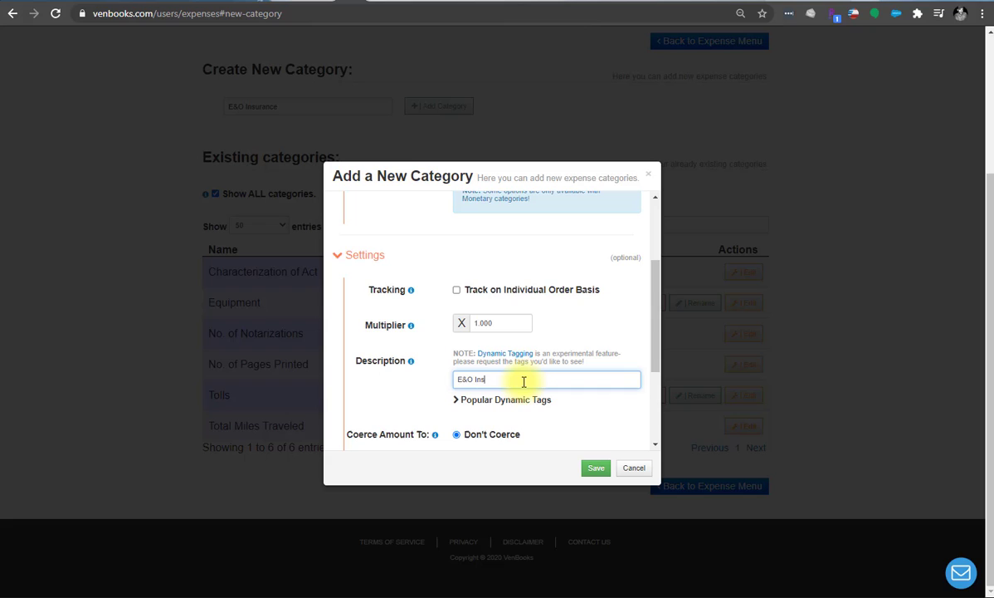
{"action": "type", "text": "urance premium"}
Coerce the category's amounts to Dollars.
{"action": "scroll", "coordinate": [524, 381], "scroll_direction": "down", "scroll_amount": 2}
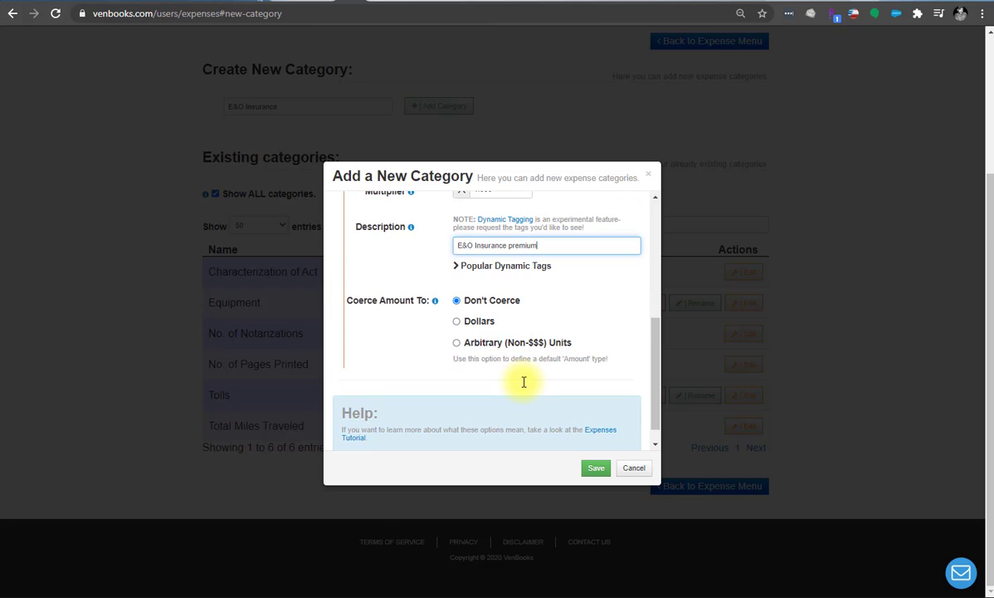
{"action": "left_click", "coordinate": [457, 322]}
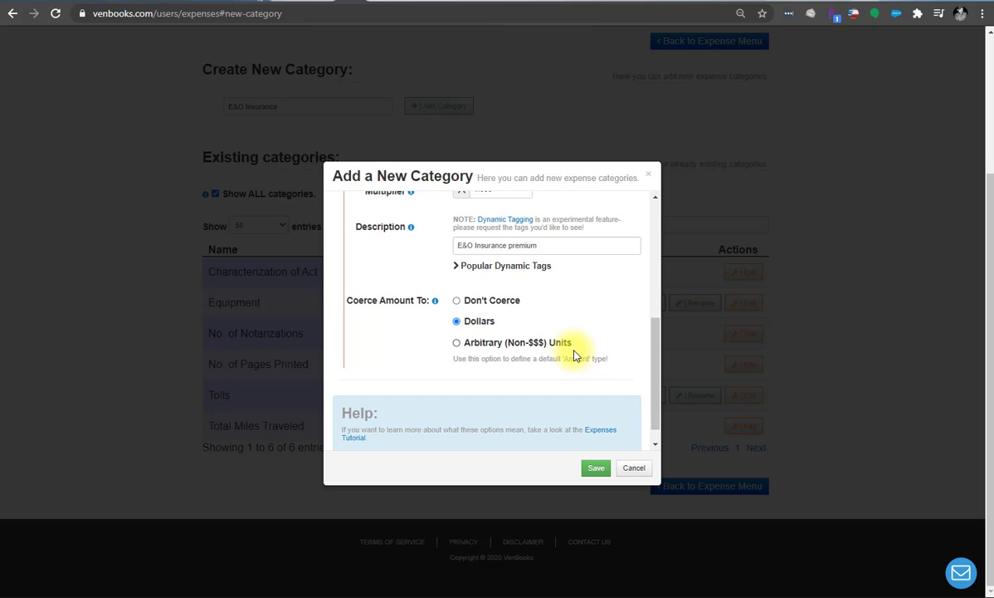
{"action": "scroll", "coordinate": [566, 401], "scroll_direction": "down", "scroll_amount": 1}
Save the E&O Insurance category and go back to the Expenses menu.
{"action": "left_click", "coordinate": [594, 468]}
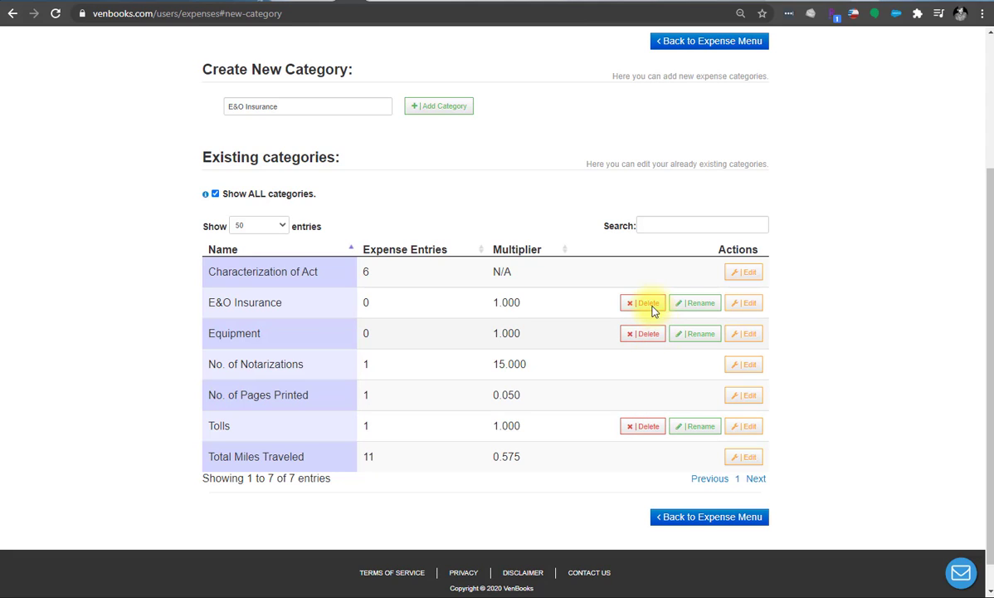
{"action": "scroll", "coordinate": [546, 185], "scroll_direction": "up", "scroll_amount": 2}
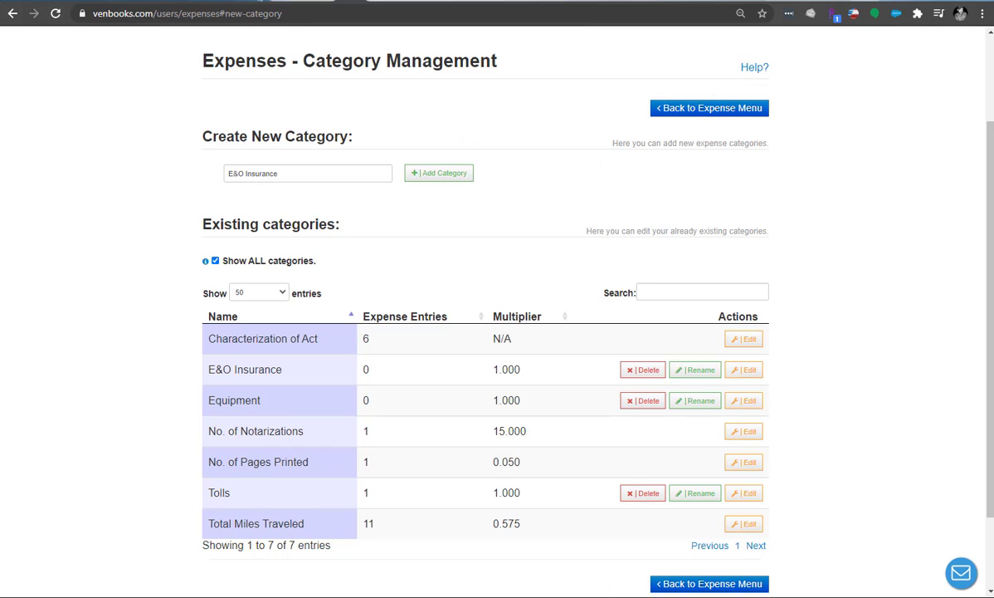
{"action": "left_click", "coordinate": [692, 582]}
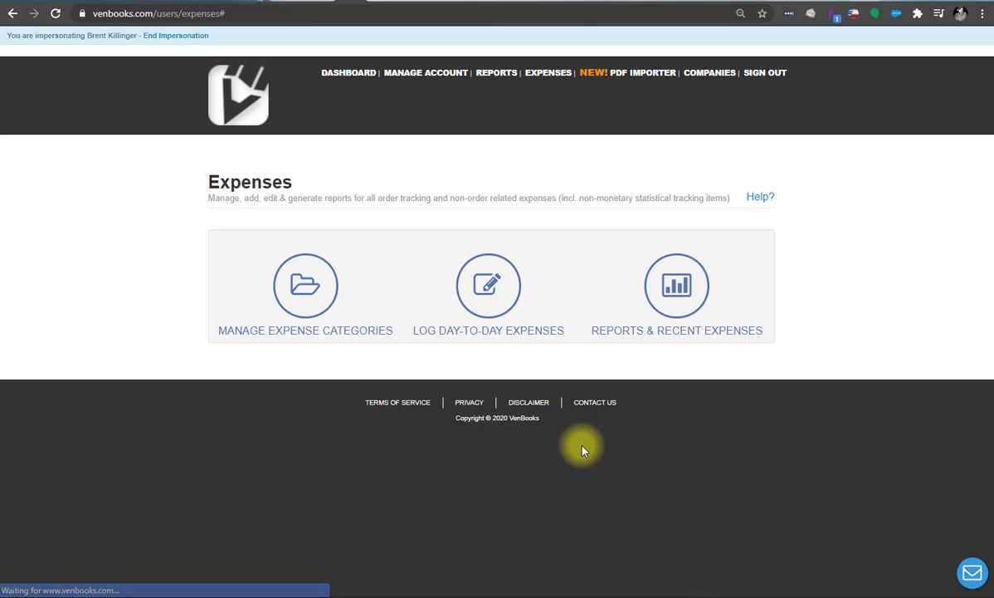
Start a new E&O Insurance expense with an amount of $85 in dollars.
{"action": "left_click", "coordinate": [498, 310]}
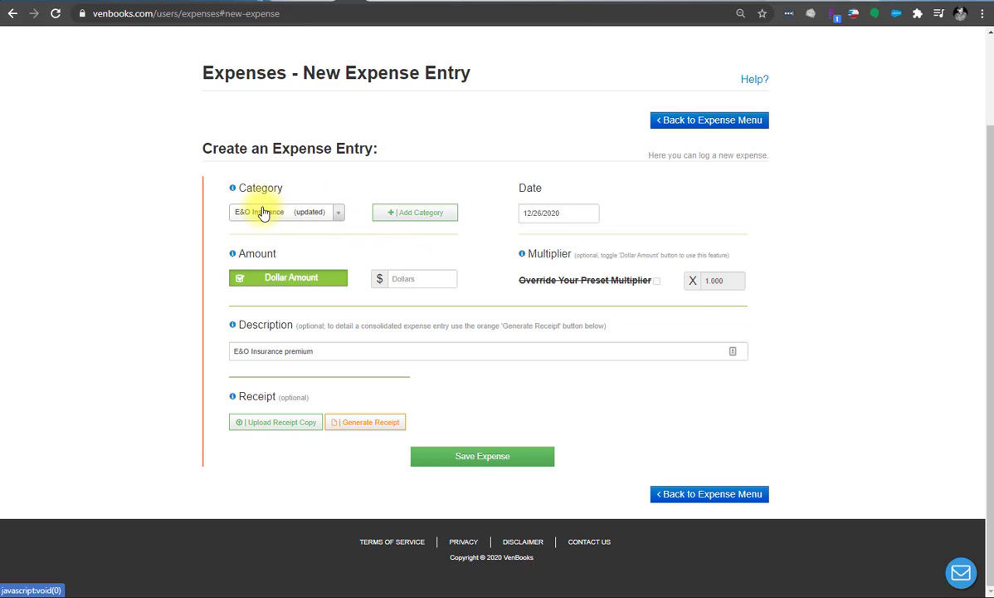
{"action": "left_click", "coordinate": [338, 214]}
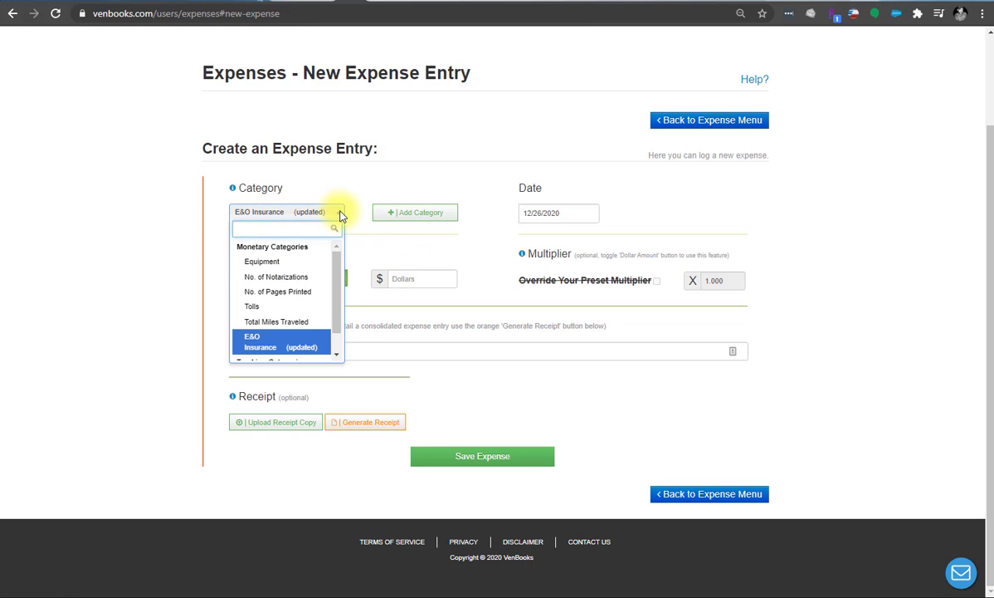
{"action": "left_click", "coordinate": [338, 214]}
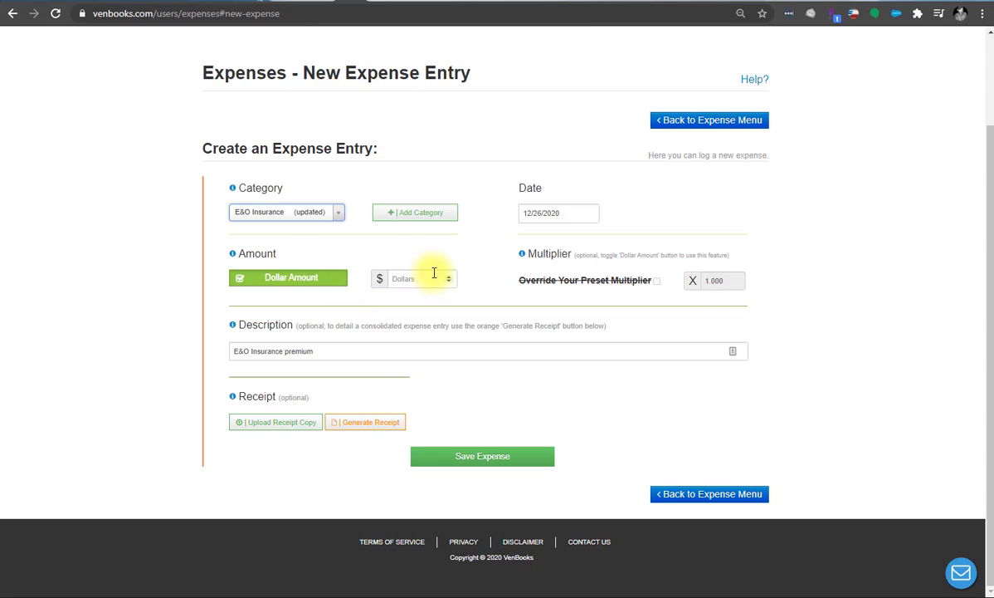
{"action": "left_click", "coordinate": [281, 279]}
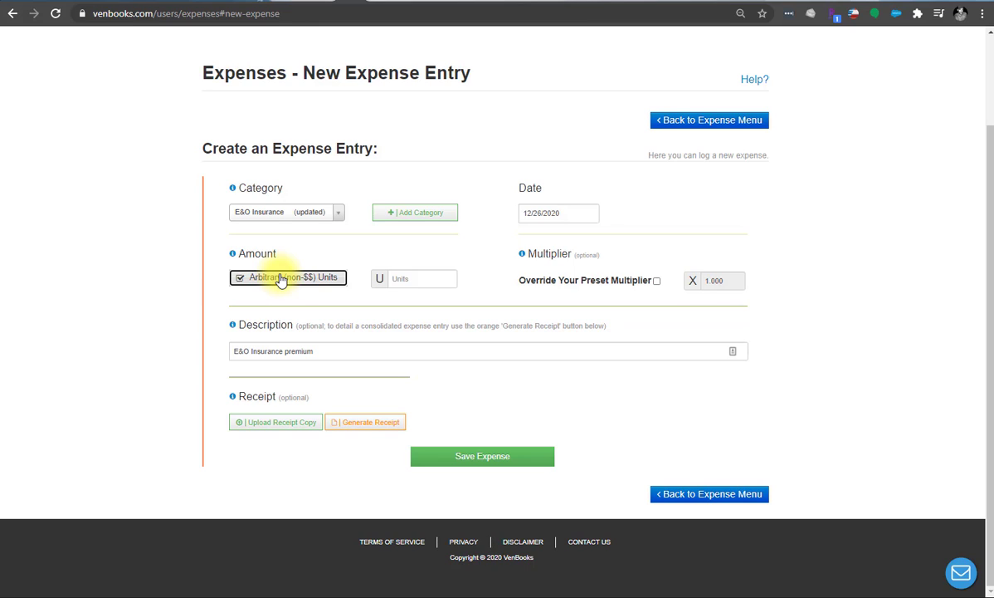
{"action": "left_click", "coordinate": [281, 279]}
{"action": "left_click", "coordinate": [281, 279]}
{"action": "left_click", "coordinate": [281, 280]}
{"action": "left_click", "coordinate": [435, 282]}
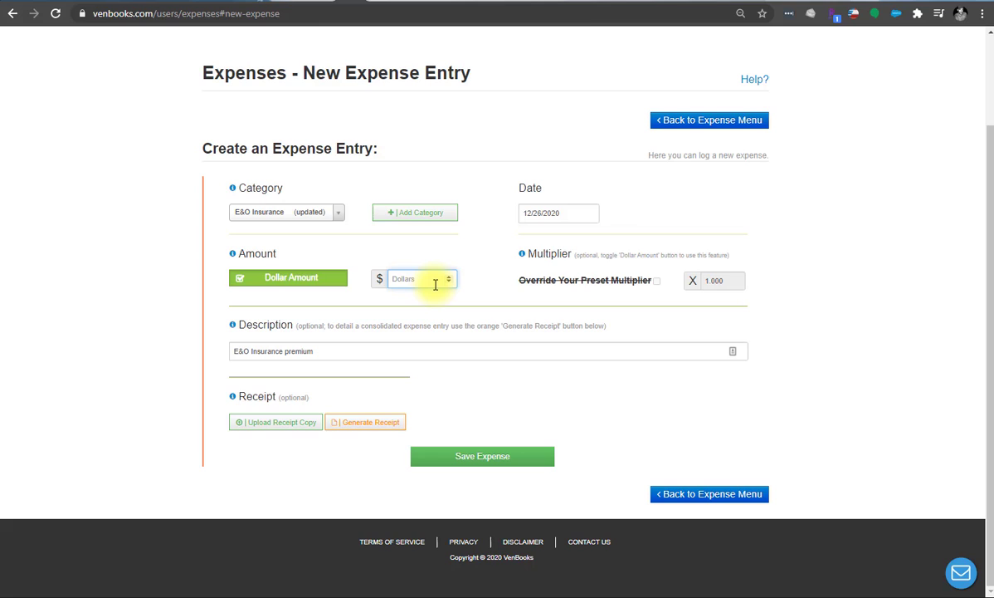
{"action": "type", "text": "85"}
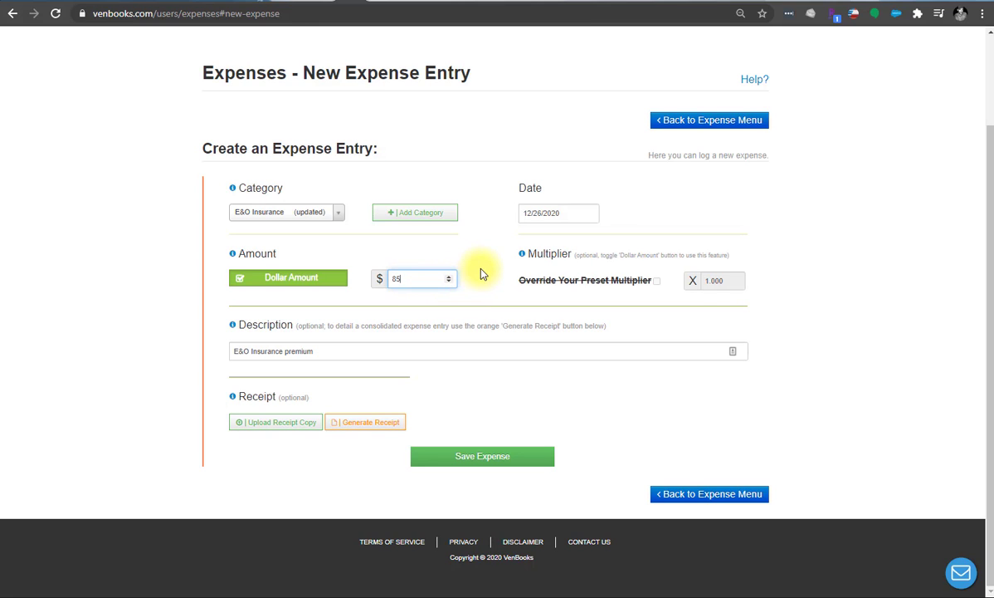
{"action": "left_click", "coordinate": [479, 274]}
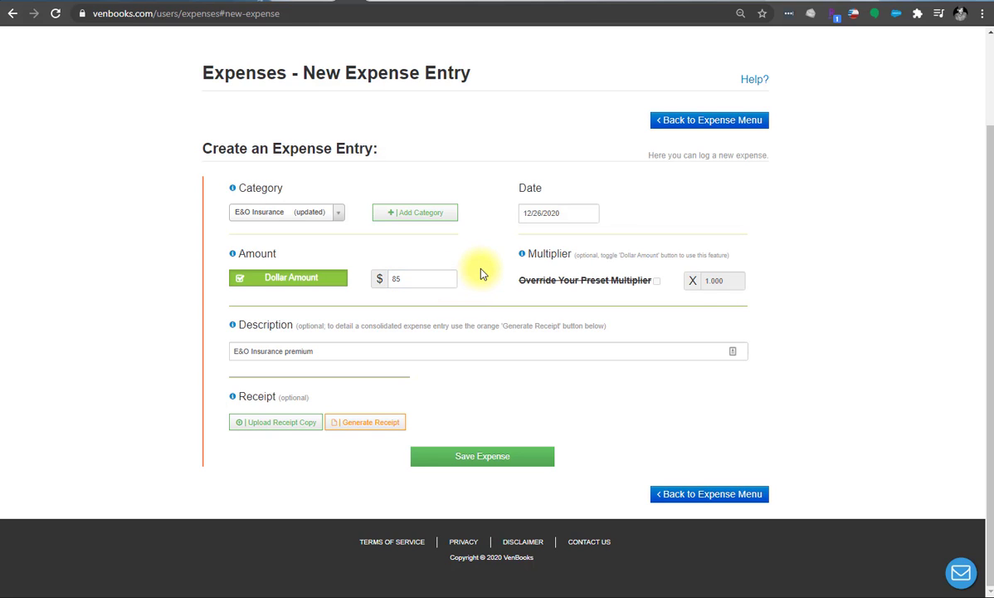
Extend the description to 'E&O Insurance premium for 2021'.
{"action": "left_click", "coordinate": [389, 357]}
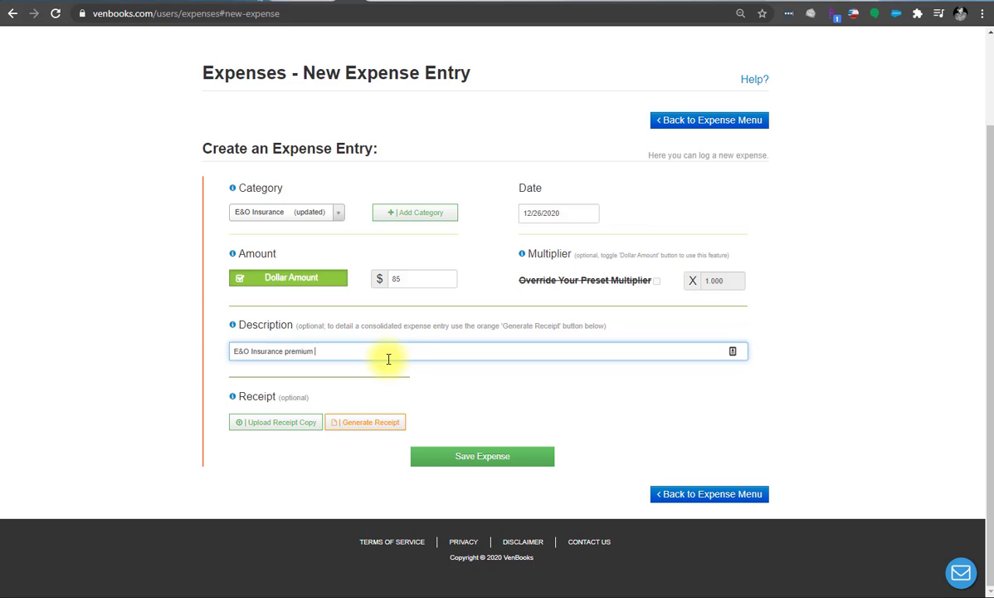
{"action": "type", "text": "for 2021"}
{"action": "double_click", "coordinate": [652, 371]}
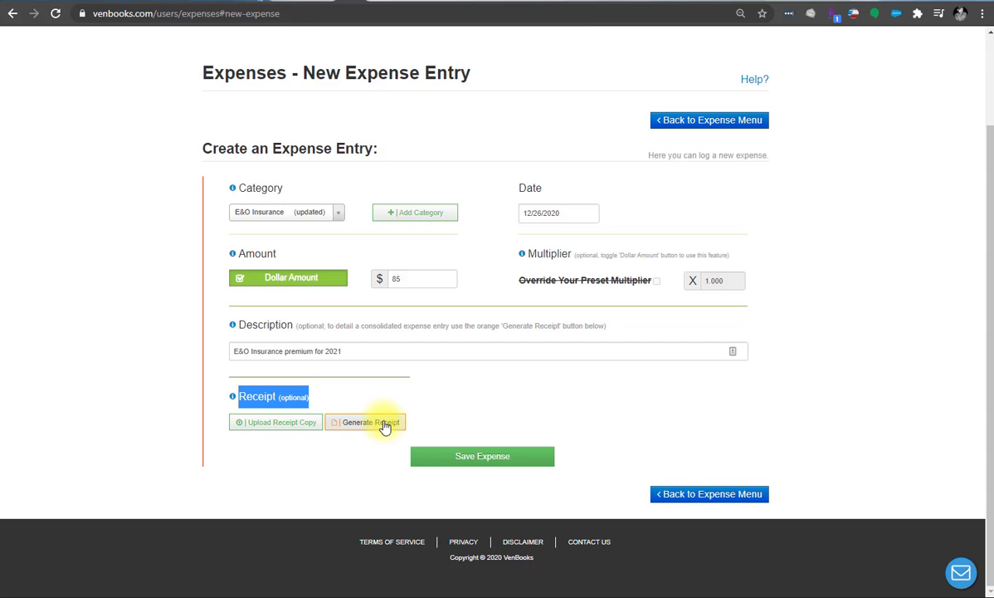
Save the $85 E&O Insurance expense without receipt details and go back to the Expenses menu.
{"action": "left_click", "coordinate": [370, 422]}
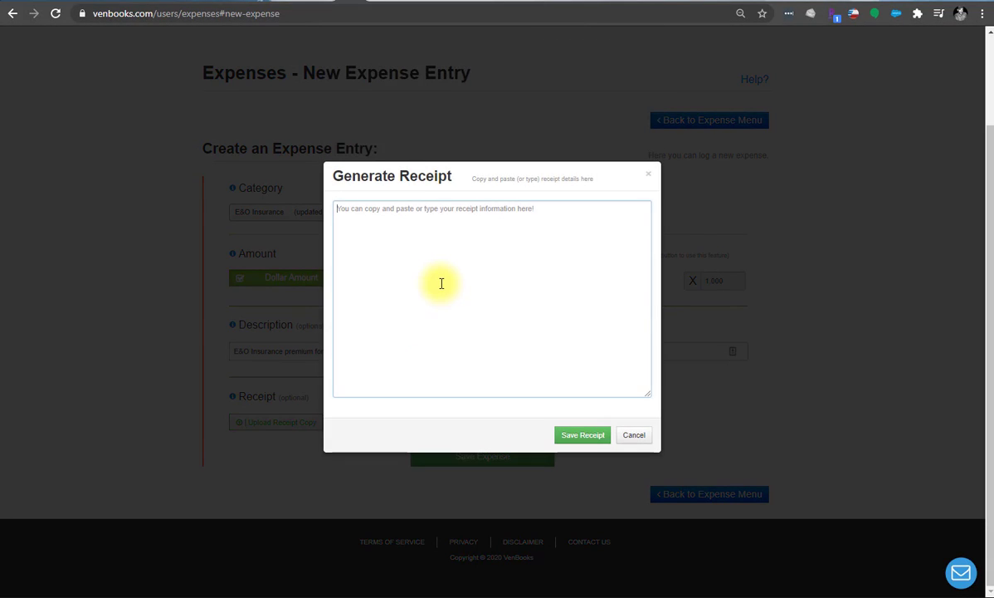
{"action": "left_click", "coordinate": [637, 435]}
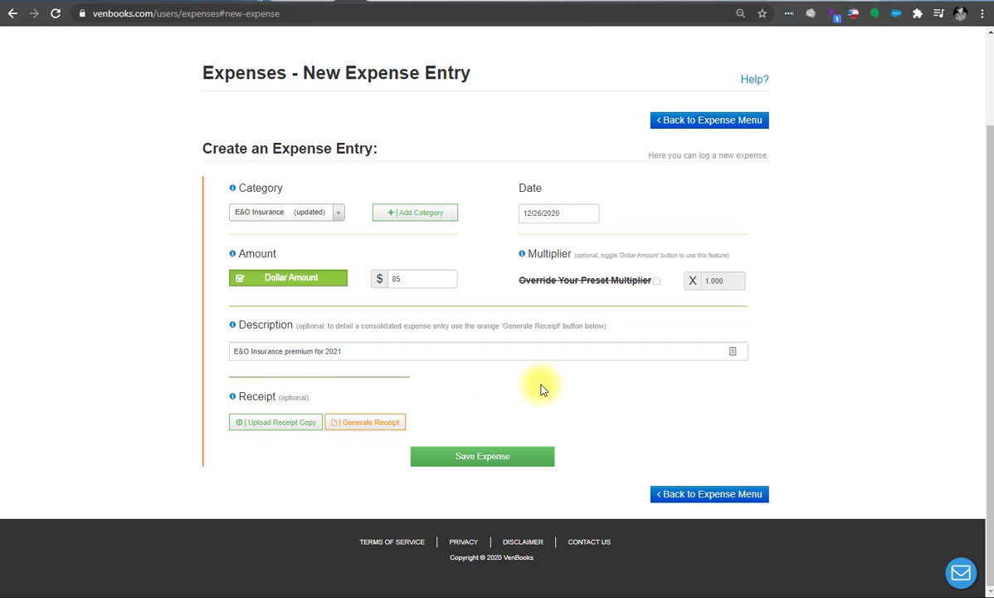
{"action": "left_click", "coordinate": [503, 460]}
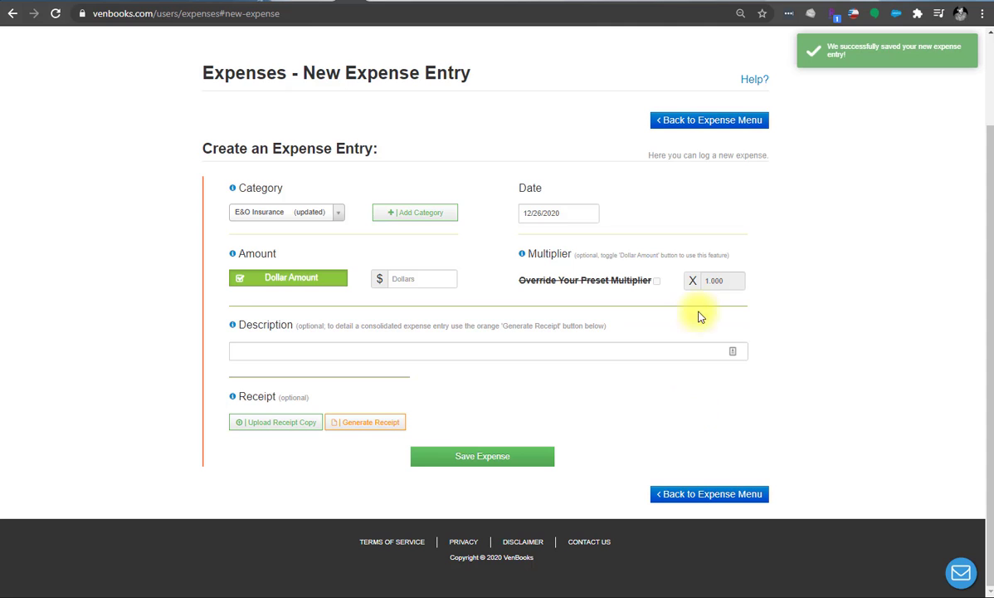
{"action": "left_click", "coordinate": [674, 118]}
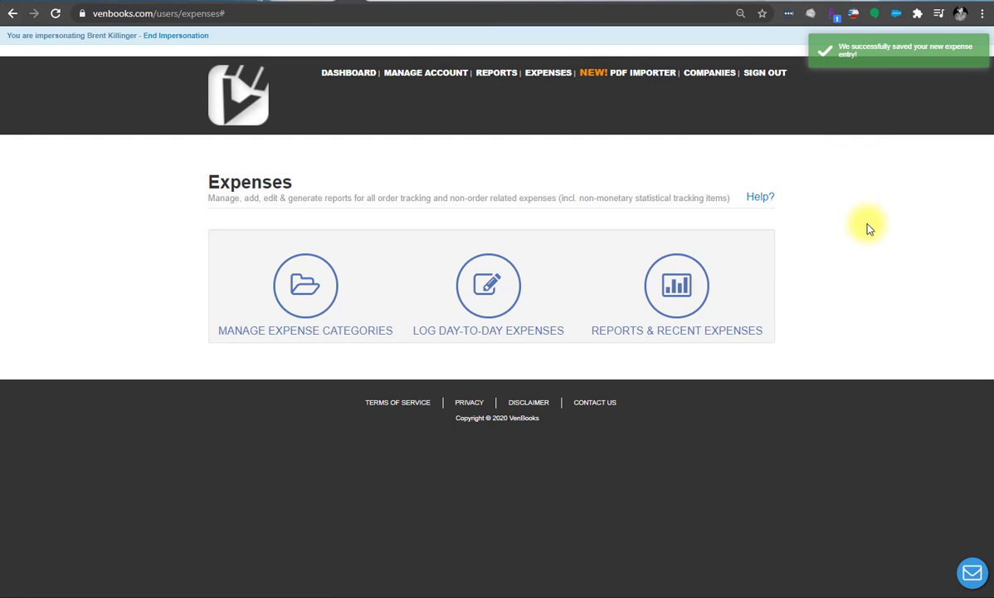
{"action": "left_click", "coordinate": [308, 290]}
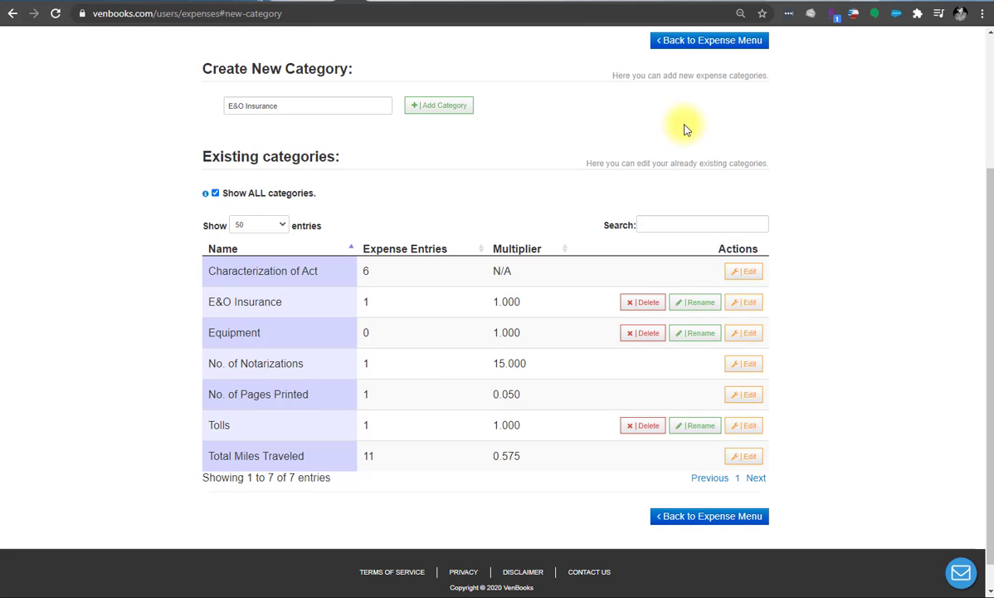
{"action": "left_click", "coordinate": [688, 39]}
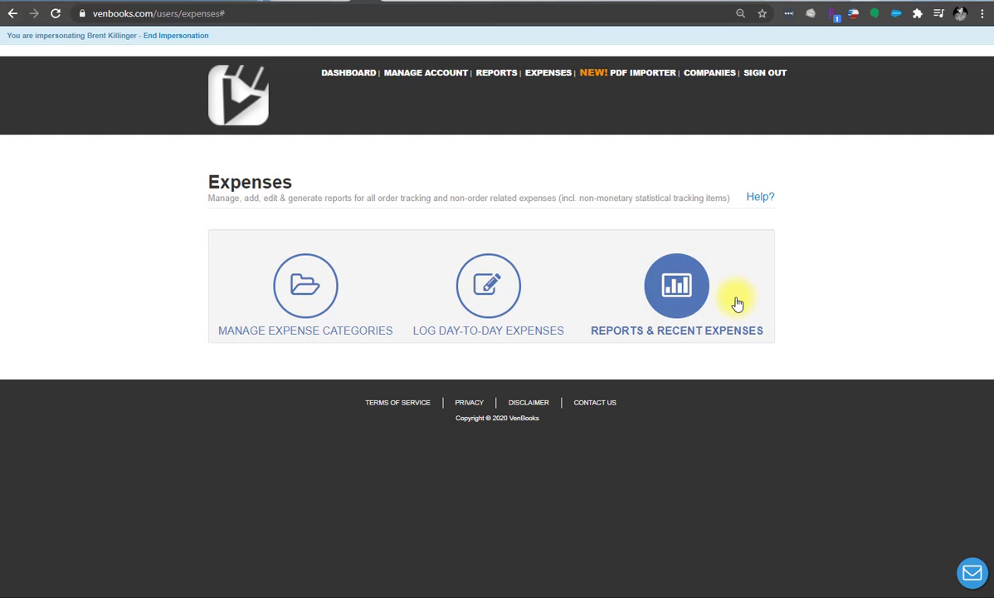
Preview an all-category expense report for January 1 to December 26, 2020.
{"action": "left_click", "coordinate": [671, 301]}
{"action": "scroll", "coordinate": [322, 477], "scroll_direction": "down", "scroll_amount": 4}
{"action": "scroll", "coordinate": [322, 477], "scroll_direction": "down", "scroll_amount": 1}
{"action": "scroll", "coordinate": [322, 478], "scroll_direction": "up", "scroll_amount": 7}
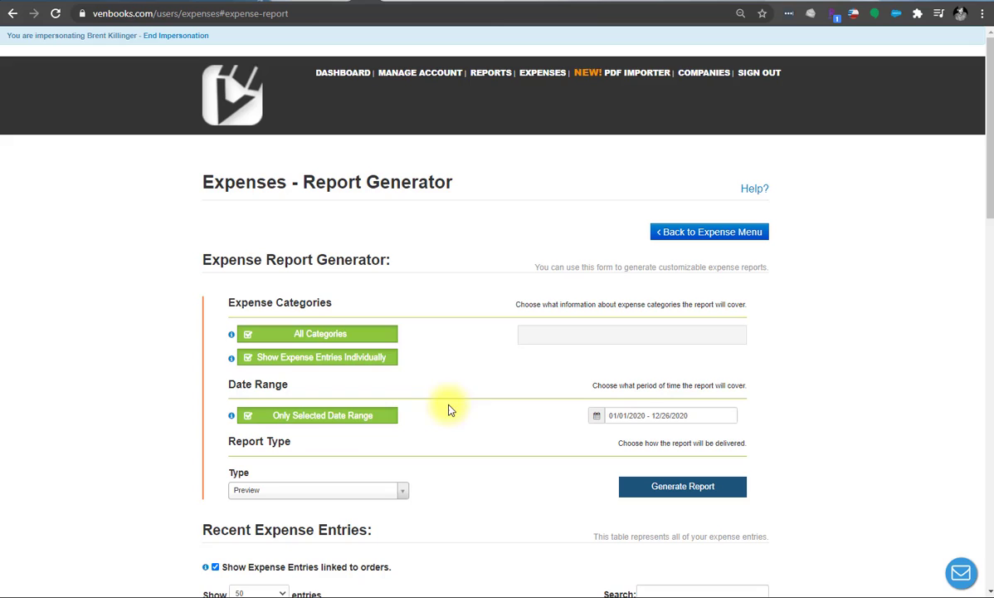
{"action": "left_click", "coordinate": [329, 421]}
{"action": "left_click", "coordinate": [330, 422]}
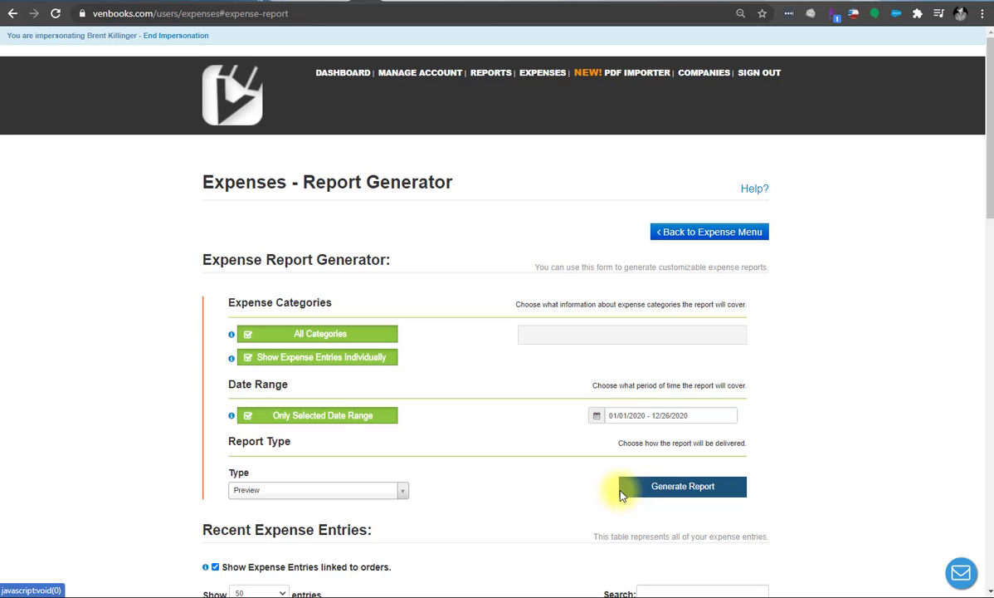
{"action": "left_click", "coordinate": [685, 489]}
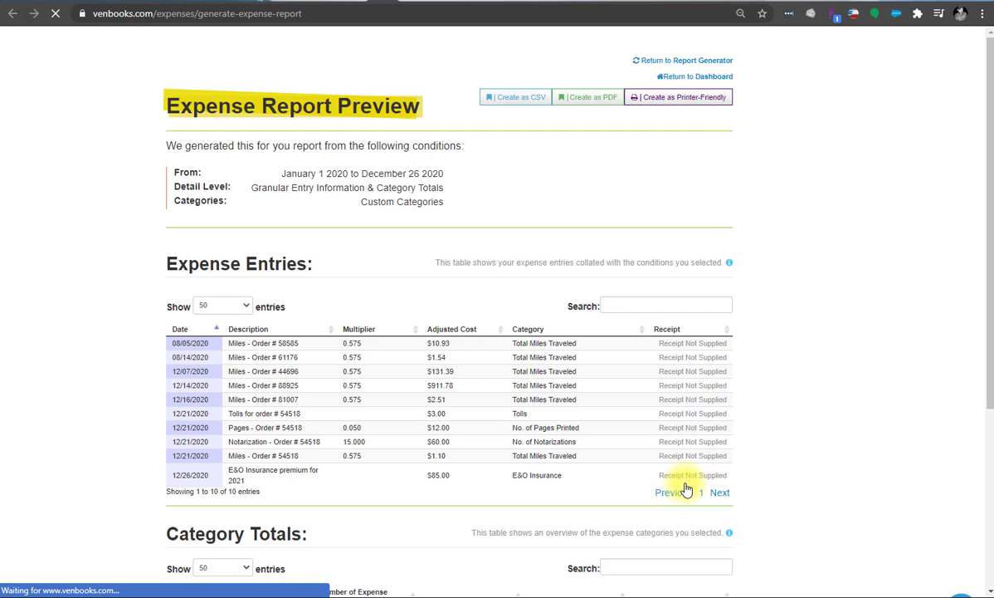
{"action": "scroll", "coordinate": [362, 388], "scroll_direction": "down", "scroll_amount": 2}
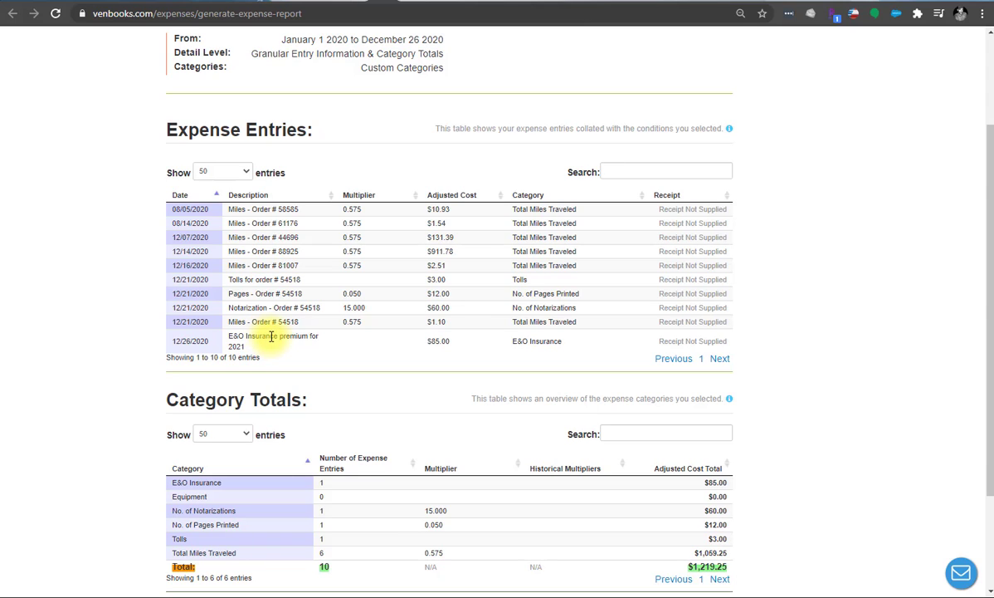
{"action": "scroll", "coordinate": [256, 333], "scroll_direction": "down", "scroll_amount": 3}
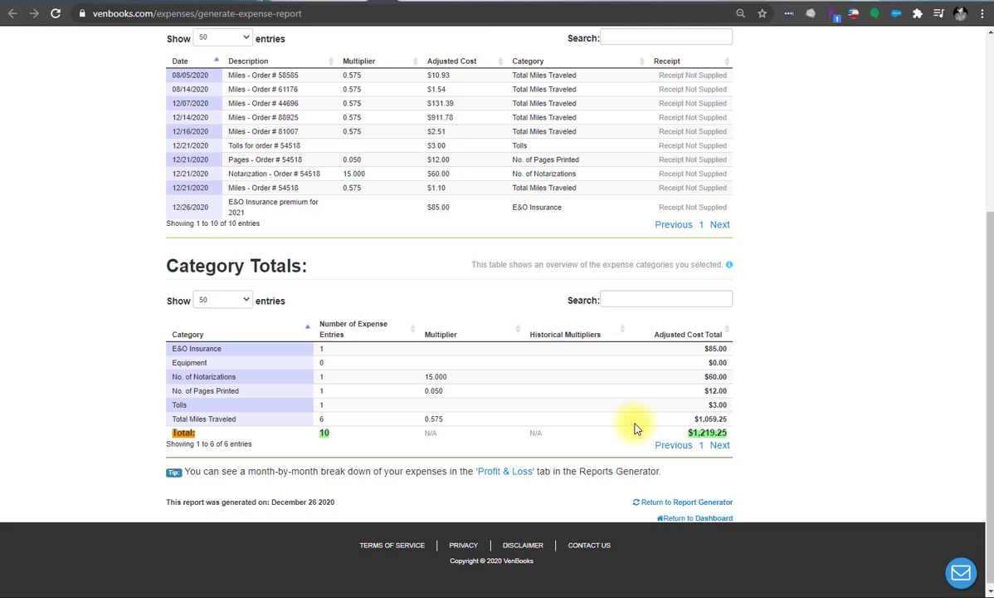
{"action": "scroll", "coordinate": [635, 427], "scroll_direction": "up", "scroll_amount": 4}
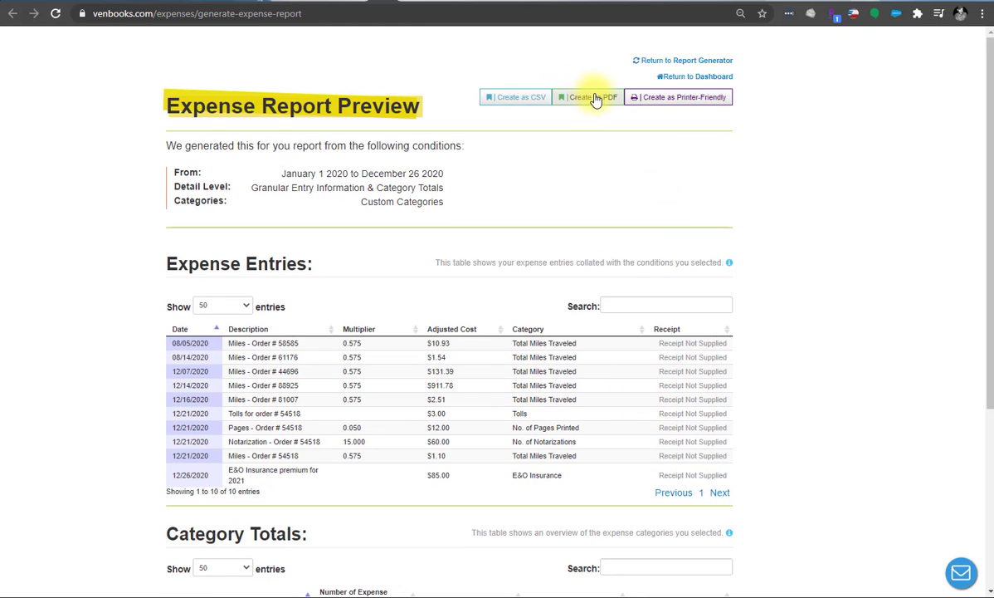
Return via the dashboard to the expense categories page listing seven categories.
{"action": "left_click", "coordinate": [665, 81]}
{"action": "left_click", "coordinate": [592, 76]}
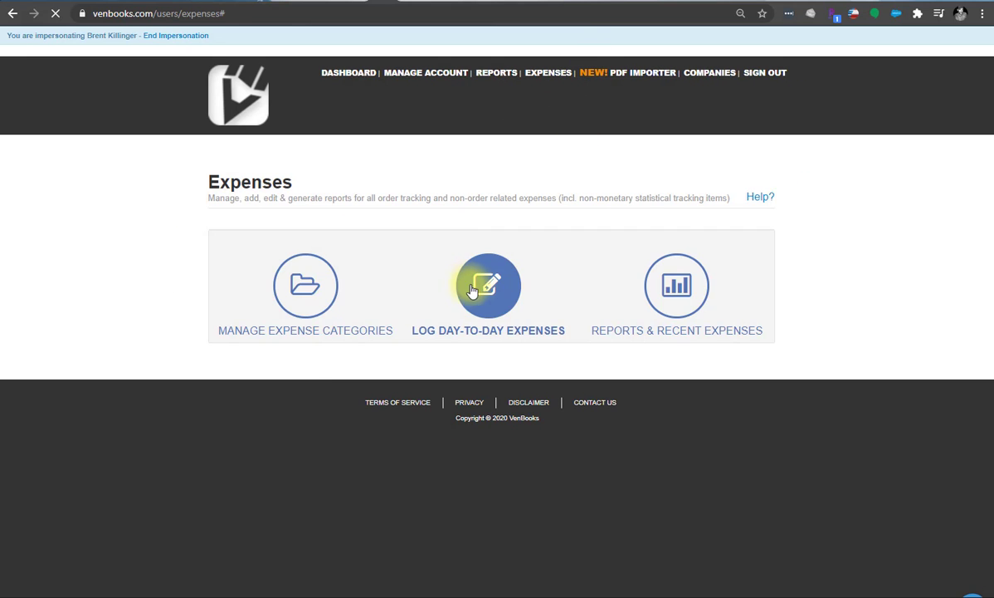
{"action": "left_click", "coordinate": [306, 285]}
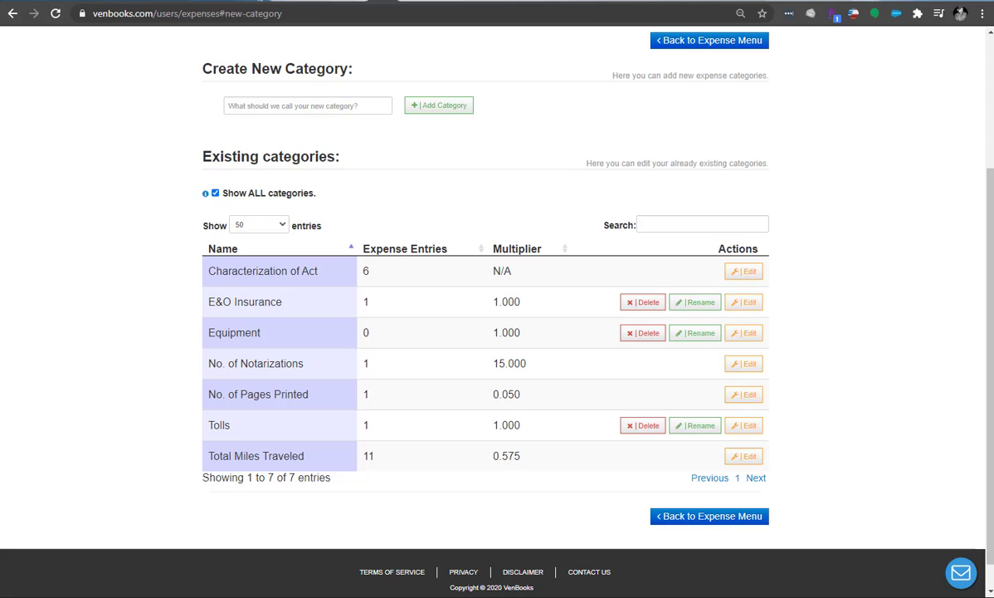
Add a 'Type of Signing' category as Statistical Tracking.
{"action": "left_click", "coordinate": [340, 105]}
{"action": "type", "text": "Type o"}
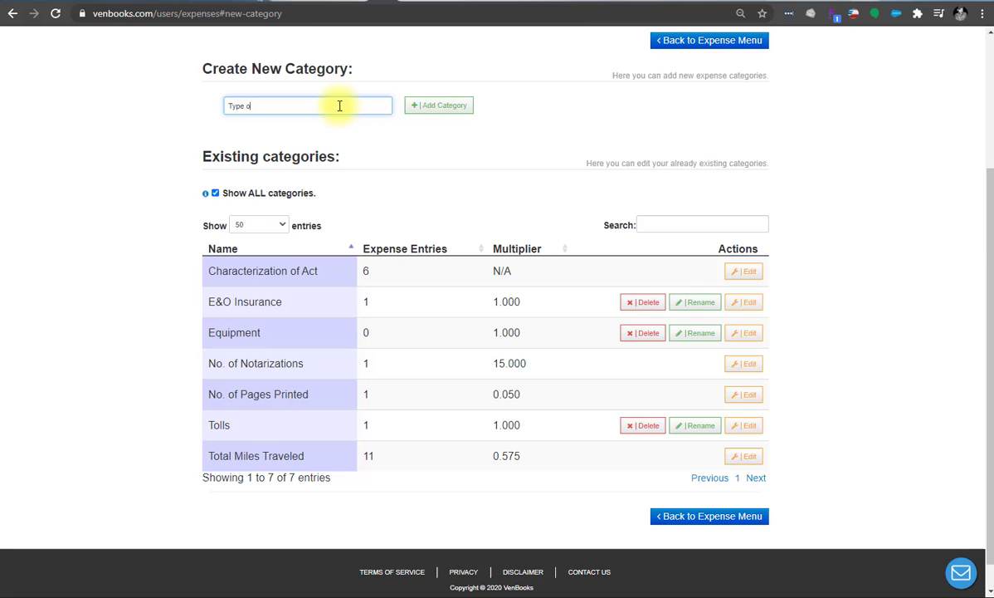
{"action": "type", "text": "f Signing"}
{"action": "left_click", "coordinate": [410, 107]}
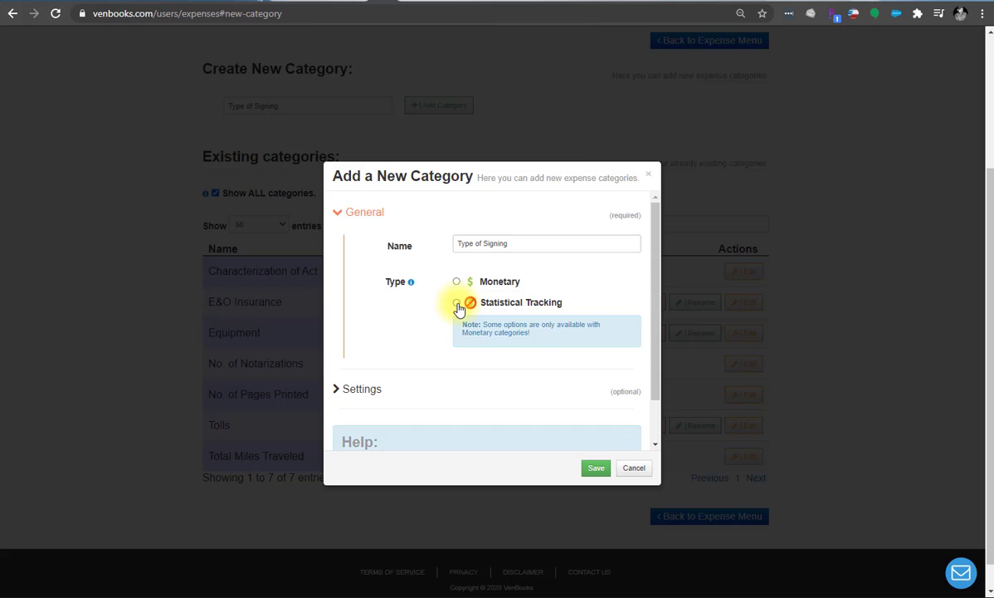
{"action": "left_click", "coordinate": [457, 303]}
Enable per-order tracking and enter the description 'Type of signing'.
{"action": "left_click", "coordinate": [377, 388]}
{"action": "scroll", "coordinate": [465, 370], "scroll_direction": "down", "scroll_amount": 2}
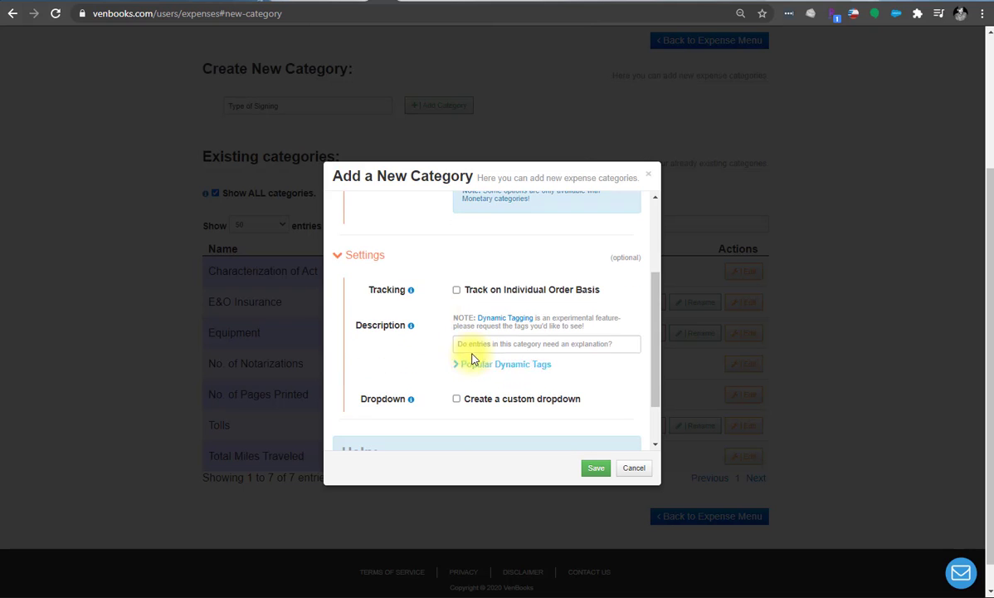
{"action": "left_click", "coordinate": [459, 294]}
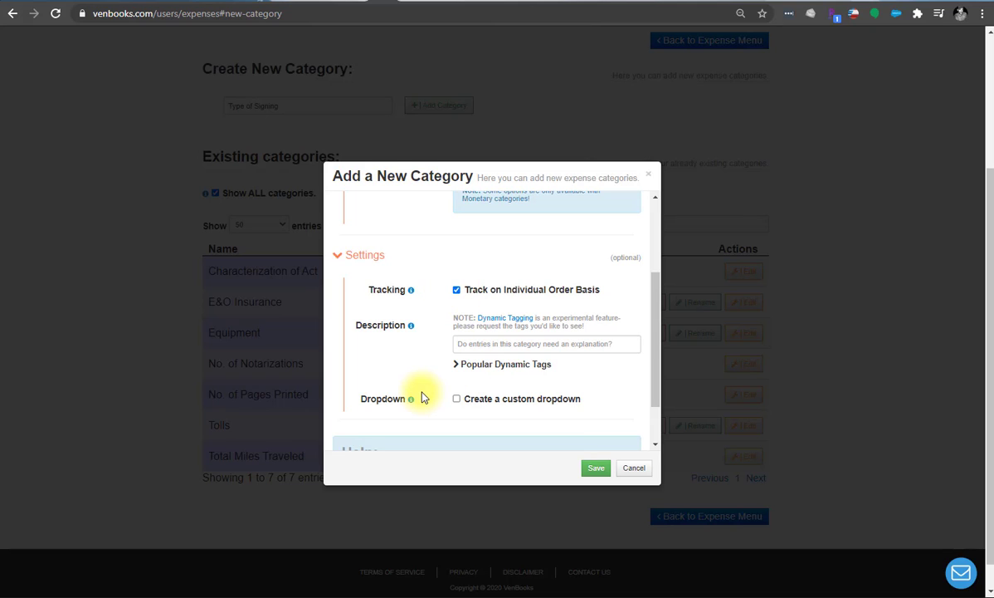
{"action": "left_click", "coordinate": [479, 344]}
{"action": "type", "text": "Type "}
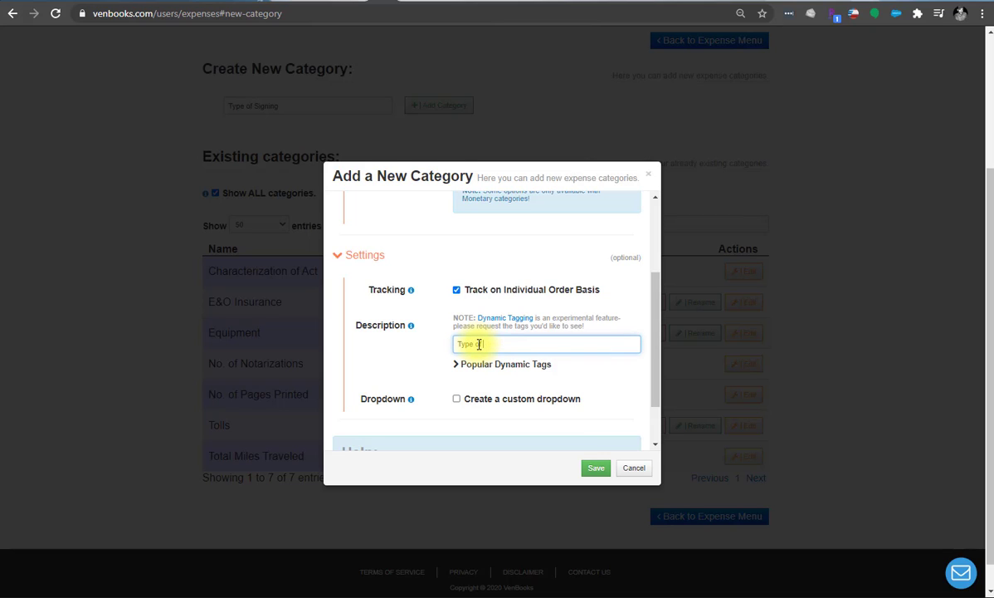
{"action": "type", "text": "of signing"}
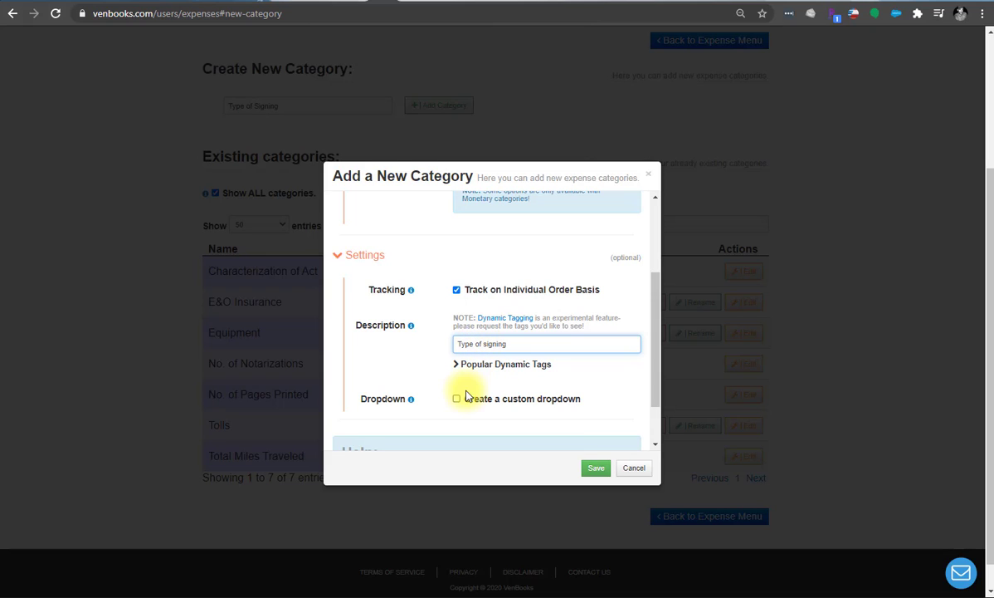
Give the category a custom dropdown named 'Type of signing' with Refi as its first value.
{"action": "left_click", "coordinate": [457, 402]}
{"action": "scroll", "coordinate": [455, 403], "scroll_direction": "down", "scroll_amount": 1}
{"action": "left_click", "coordinate": [491, 350]}
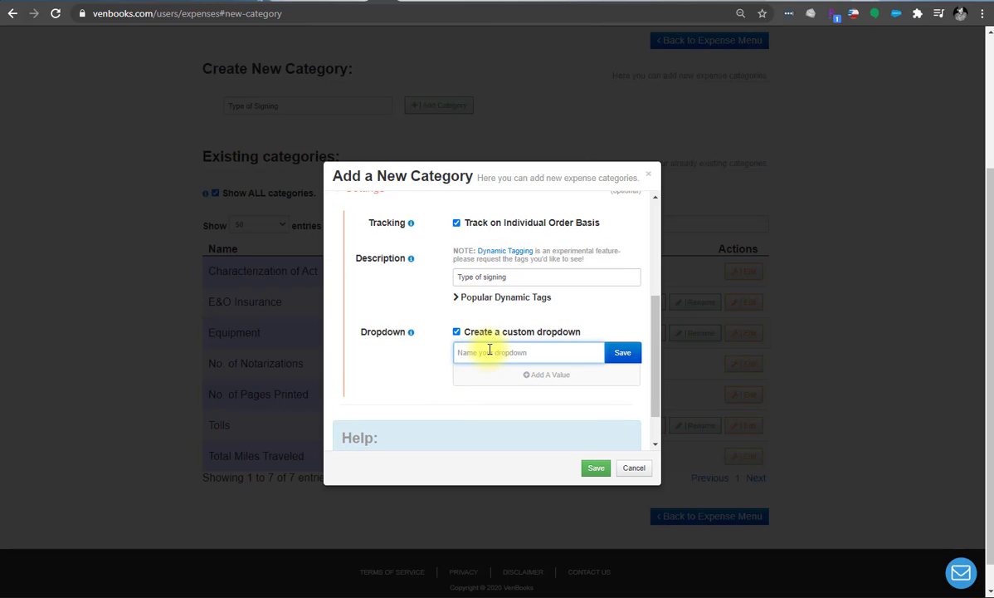
{"action": "type", "text": "Type of signing"}
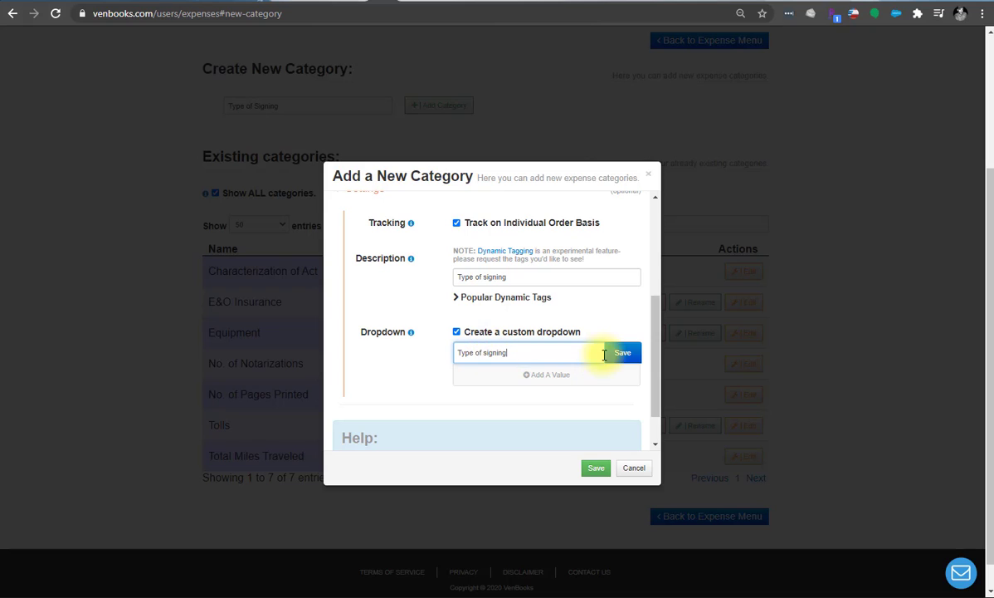
{"action": "left_click", "coordinate": [622, 355]}
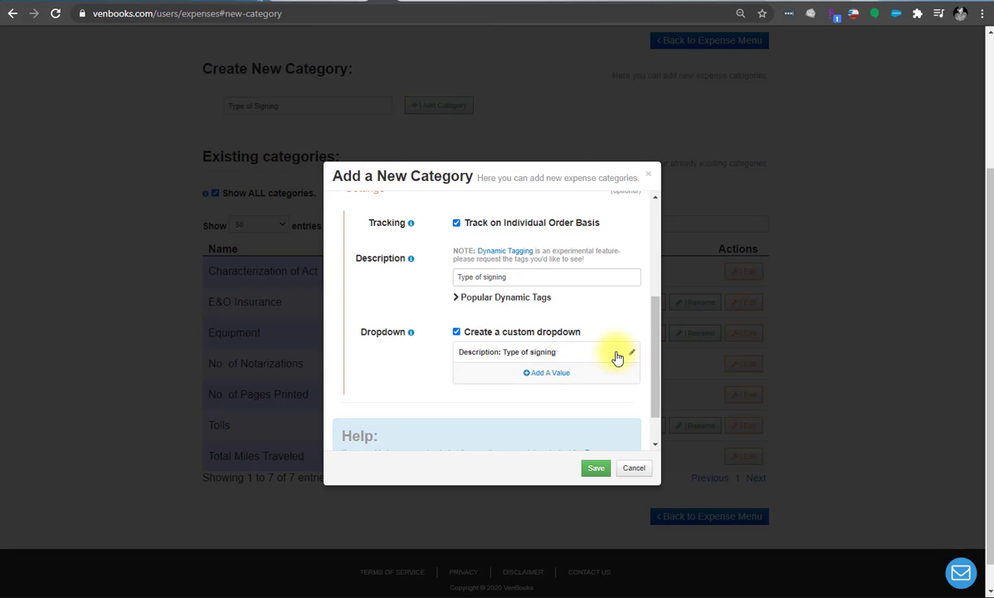
{"action": "left_click", "coordinate": [547, 375]}
{"action": "type", "text": "Refl"}
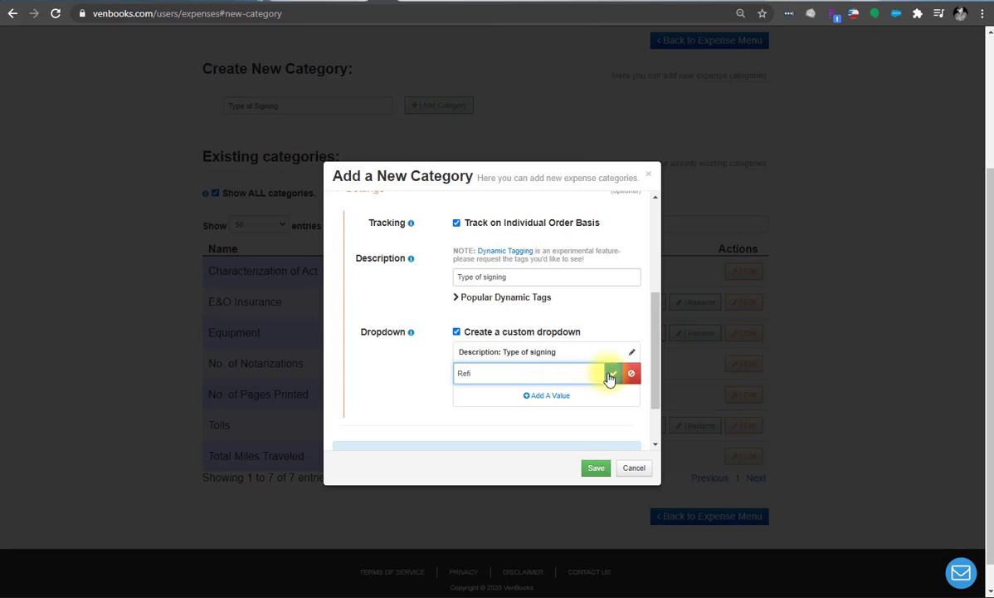
{"action": "left_click", "coordinate": [613, 373]}
Add Full Purchase and Cash Deal as dropdown values and save the category.
{"action": "left_click", "coordinate": [544, 396]}
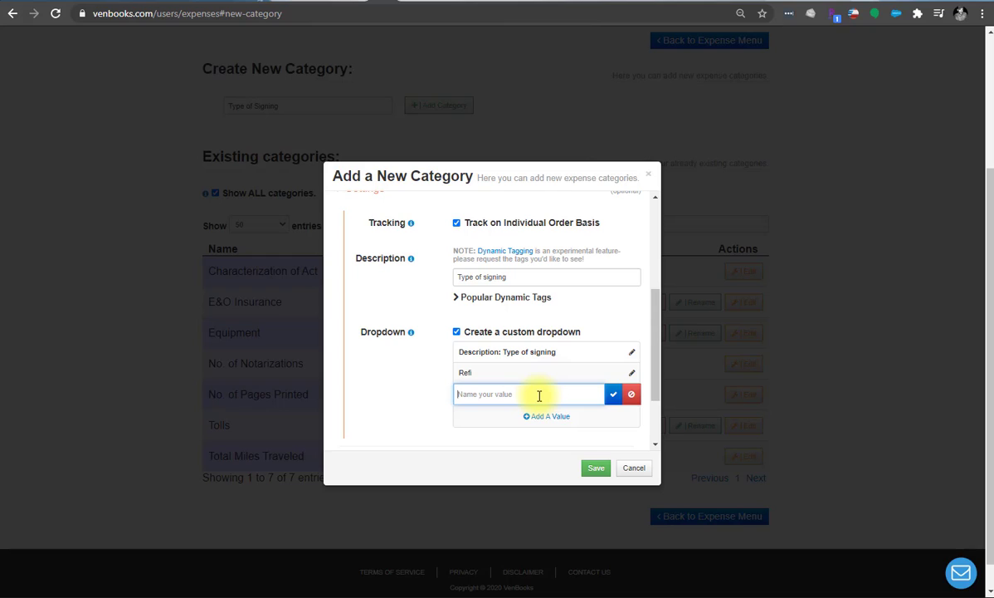
{"action": "type", "text": "Full Purchase"}
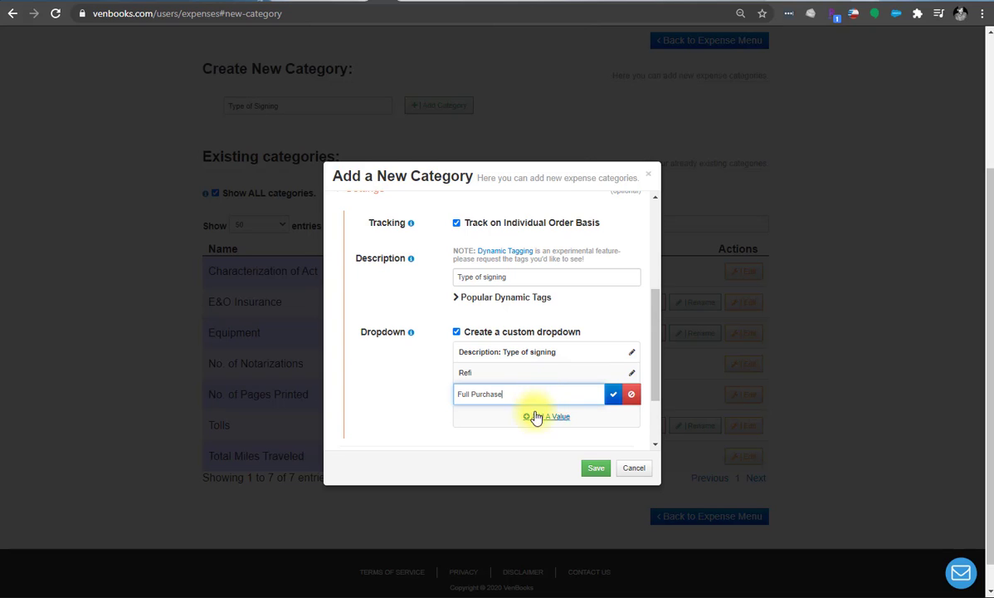
{"action": "left_click", "coordinate": [612, 397]}
{"action": "left_click", "coordinate": [540, 419]}
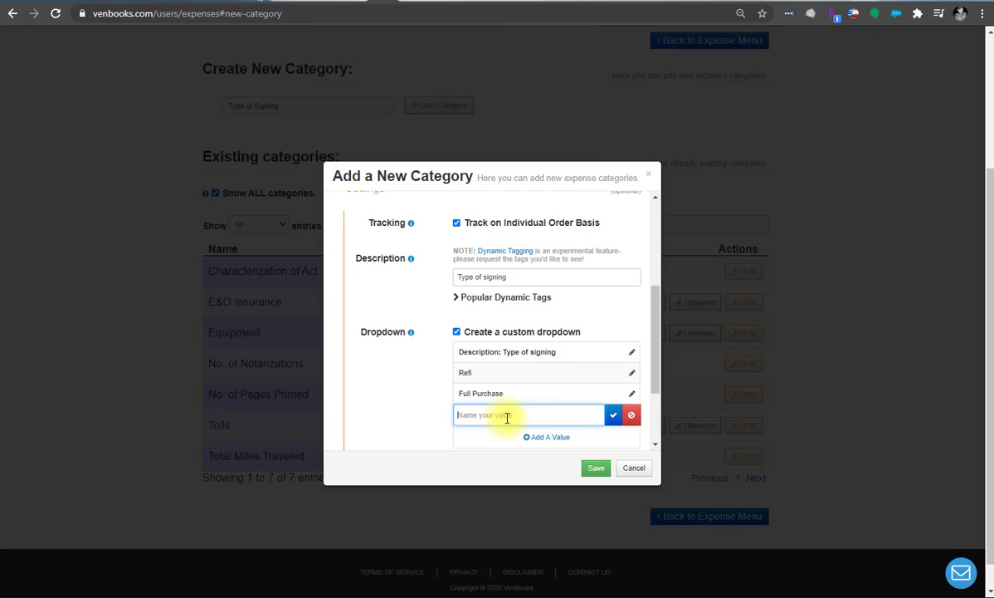
{"action": "type", "text": "Cash Dep"}
{"action": "key", "text": "BackSpace"}
{"action": "key", "text": "BackSpace"}
{"action": "type", "text": "ea"}
{"action": "left_click", "coordinate": [611, 414]}
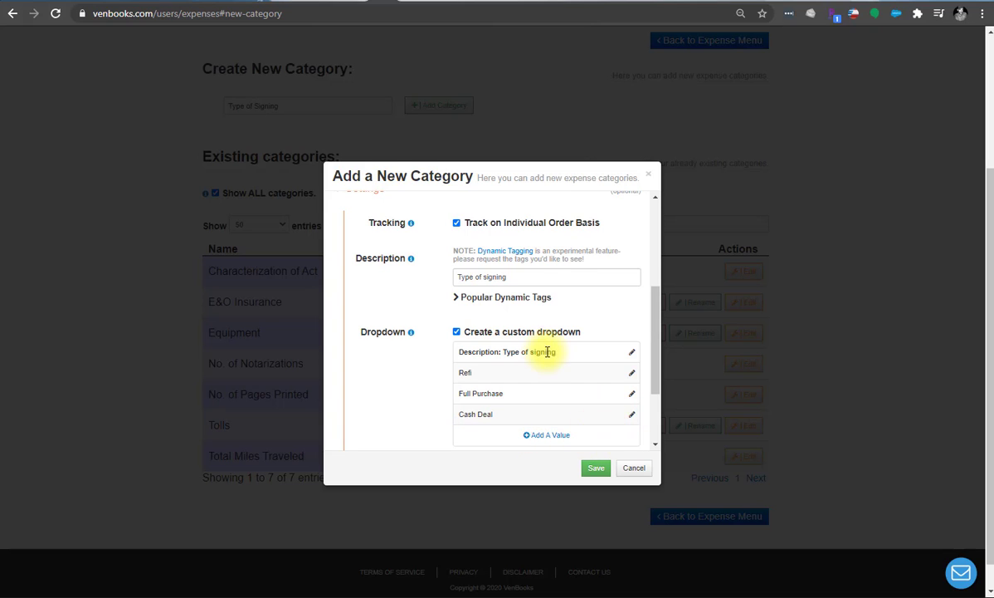
{"action": "scroll", "coordinate": [498, 353], "scroll_direction": "down", "scroll_amount": 2}
{"action": "left_click", "coordinate": [596, 468]}
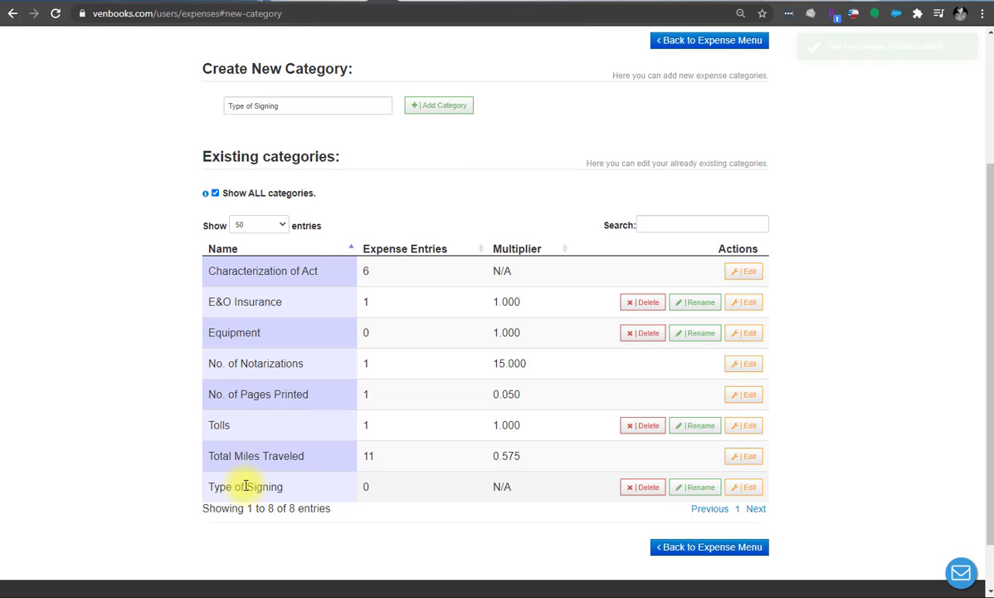
From the Dashboard, open the first open order's Expense Reporting section.
{"action": "scroll", "coordinate": [590, 184], "scroll_direction": "up", "scroll_amount": 3}
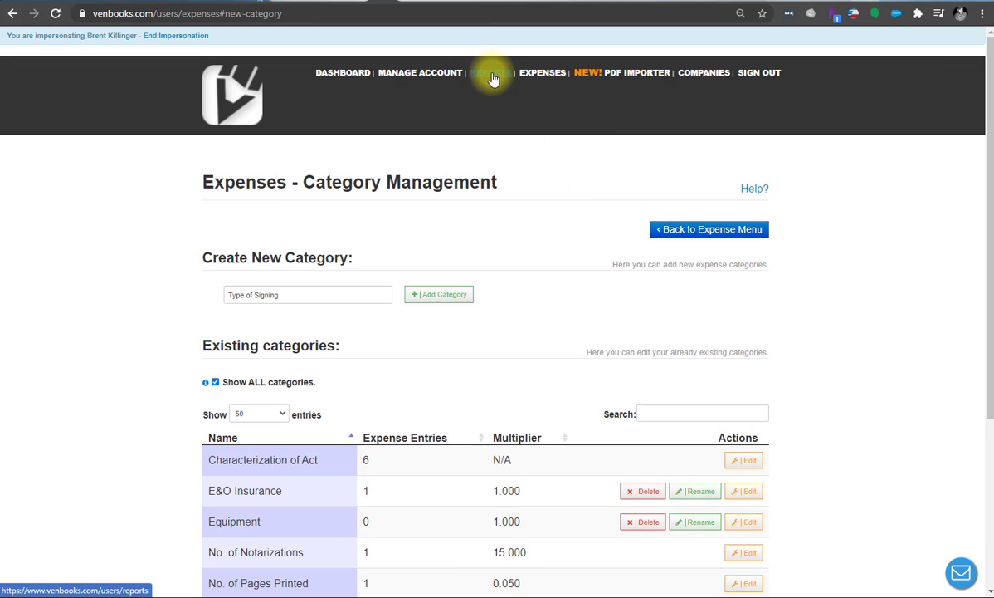
{"action": "left_click", "coordinate": [415, 73]}
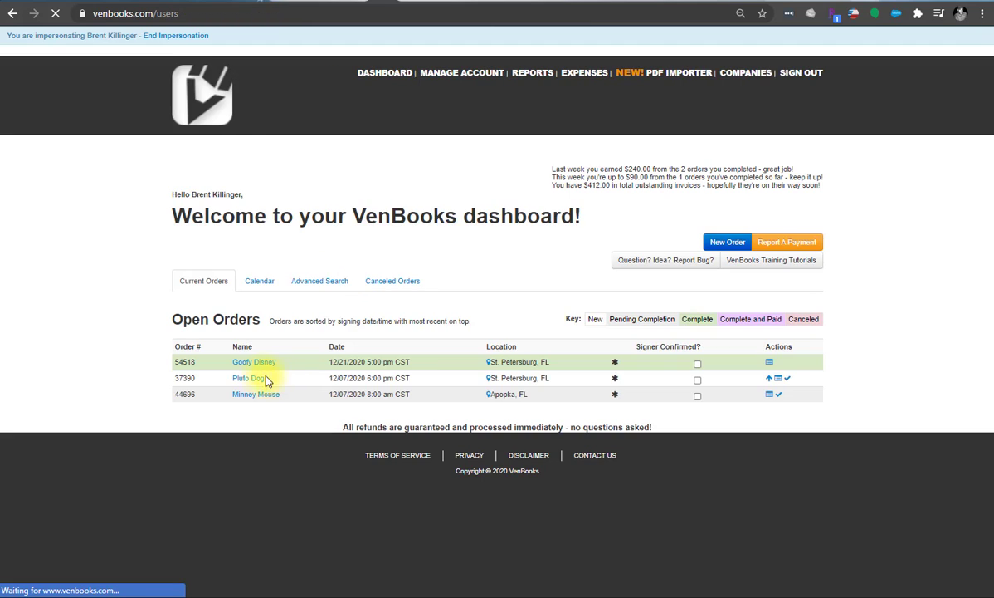
{"action": "left_click", "coordinate": [261, 367]}
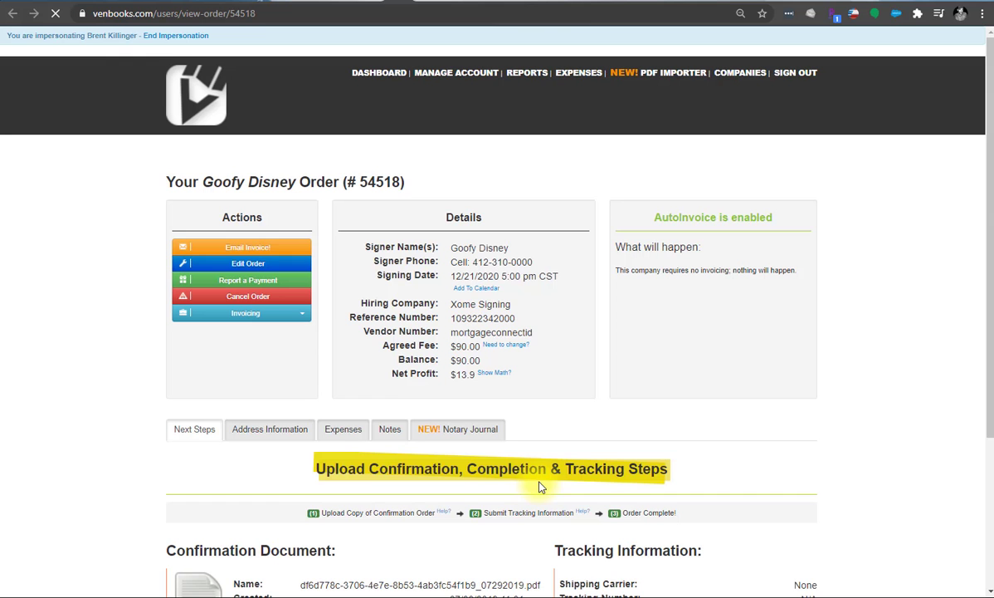
{"action": "left_click", "coordinate": [328, 430]}
Set the order's Type of Signing expense to Refi and update the expenses.
{"action": "scroll", "coordinate": [381, 403], "scroll_direction": "down", "scroll_amount": 3}
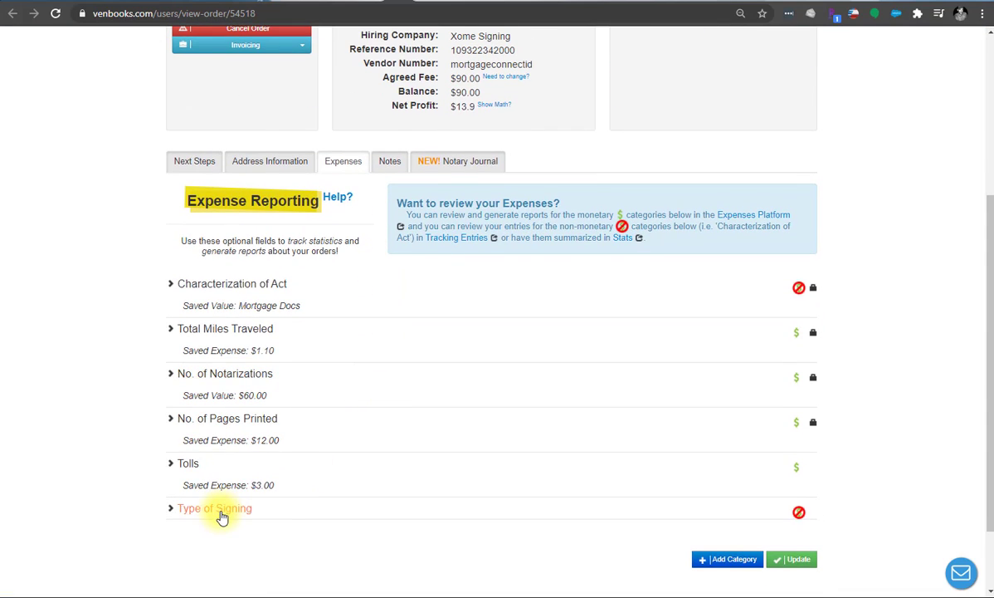
{"action": "scroll", "coordinate": [249, 507], "scroll_direction": "down", "scroll_amount": 1}
{"action": "left_click", "coordinate": [283, 453]}
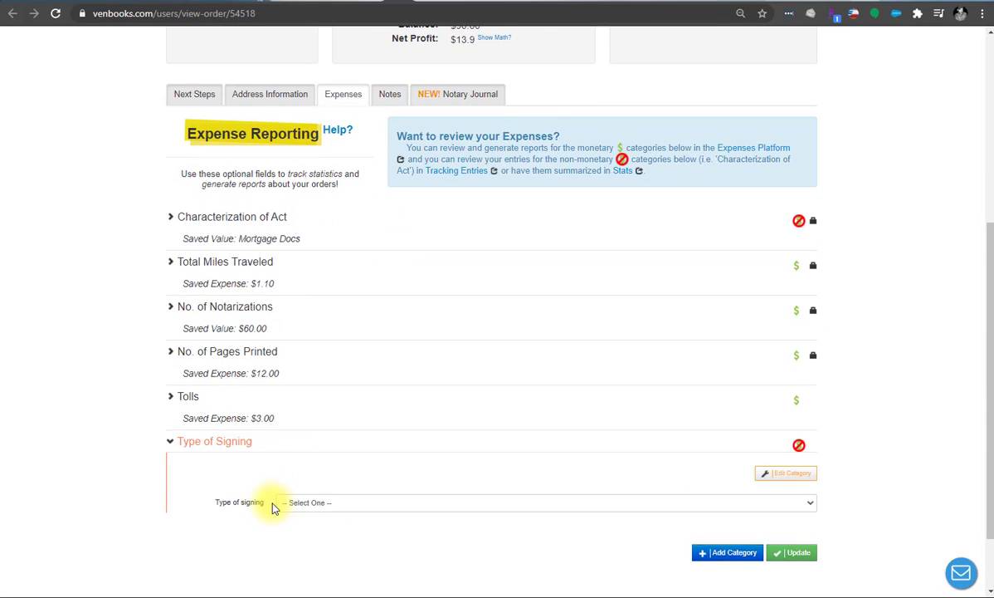
{"action": "left_click", "coordinate": [355, 503]}
{"action": "left_click", "coordinate": [411, 526]}
{"action": "scroll", "coordinate": [784, 564], "scroll_direction": "up", "scroll_amount": 1}
{"action": "scroll", "coordinate": [772, 561], "scroll_direction": "down", "scroll_amount": 3}
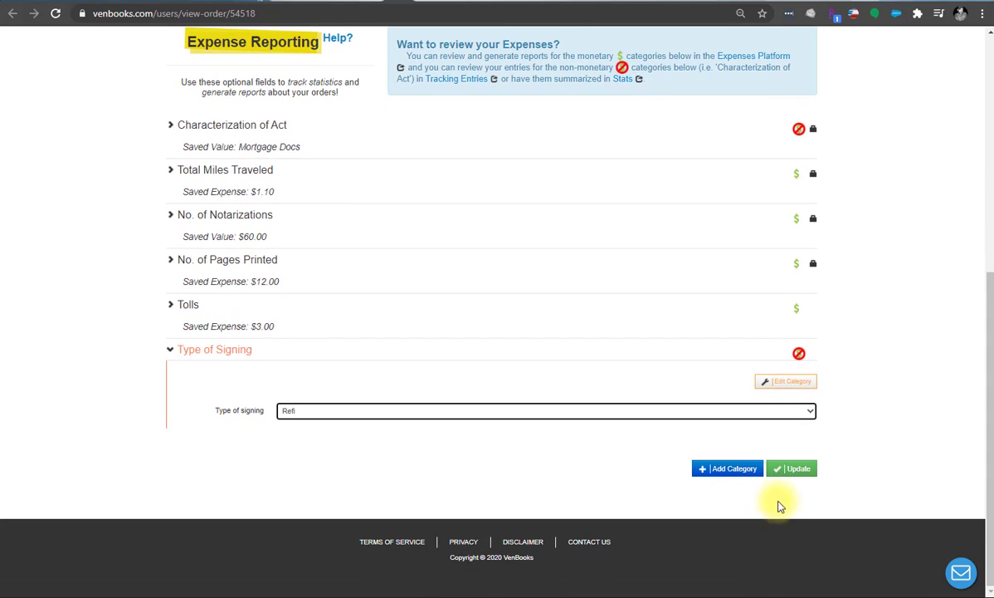
{"action": "left_click", "coordinate": [789, 468]}
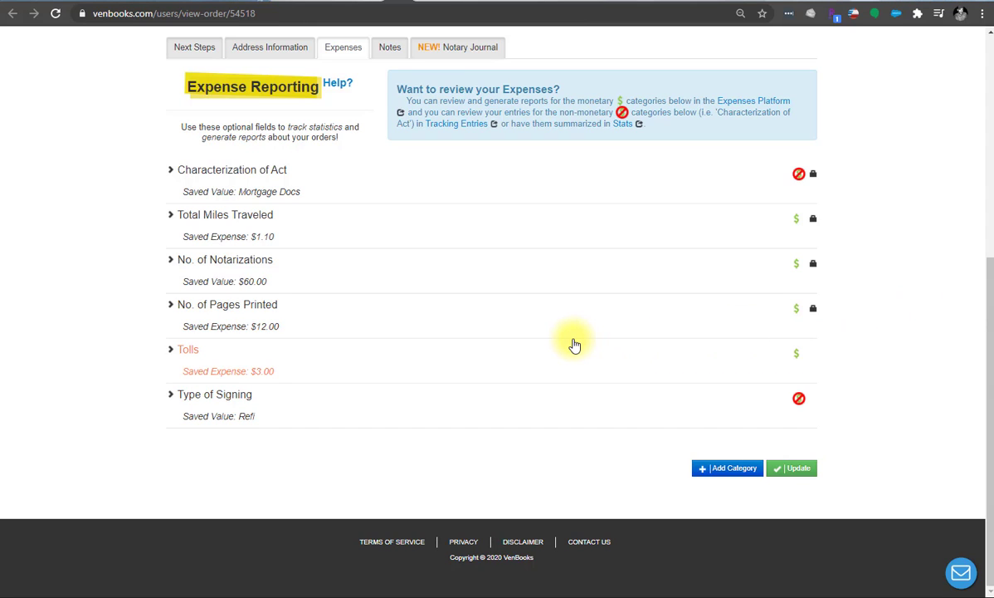
Scroll the order's expense list to confirm Type of Signing is saved as Refi.
{"action": "scroll", "coordinate": [575, 344], "scroll_direction": "up", "scroll_amount": 5}
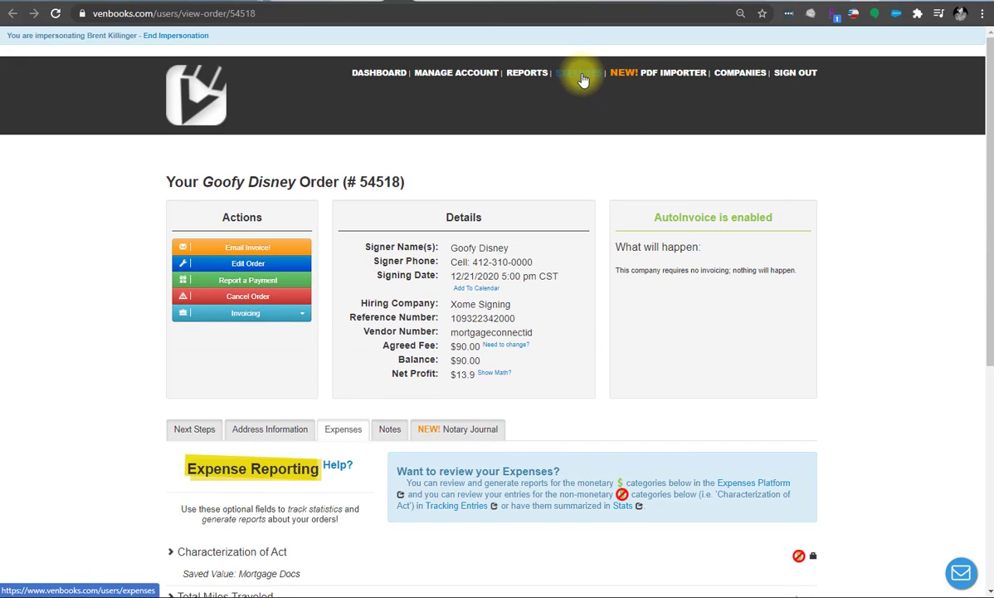
{"action": "scroll", "coordinate": [559, 283], "scroll_direction": "down", "scroll_amount": 3}
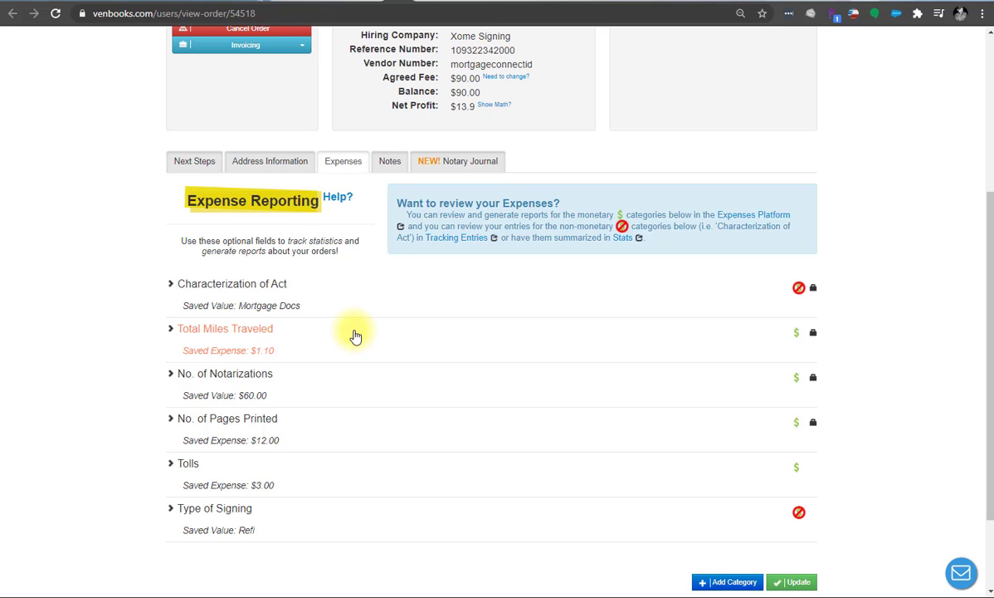
Open the Edit Category dialog for Total Miles Traveled.
{"action": "left_click", "coordinate": [356, 335]}
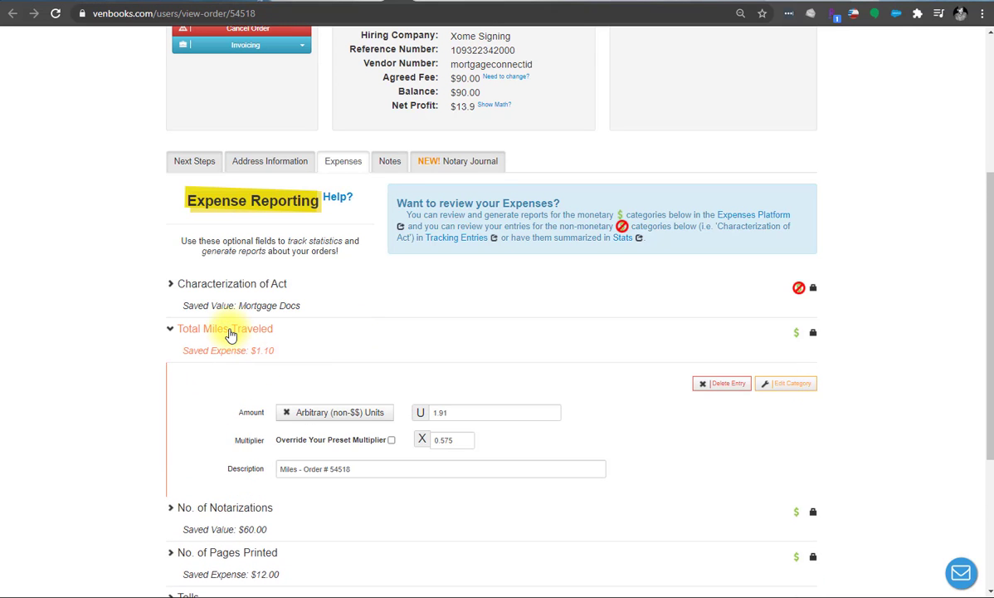
{"action": "scroll", "coordinate": [596, 342], "scroll_direction": "up", "scroll_amount": 3}
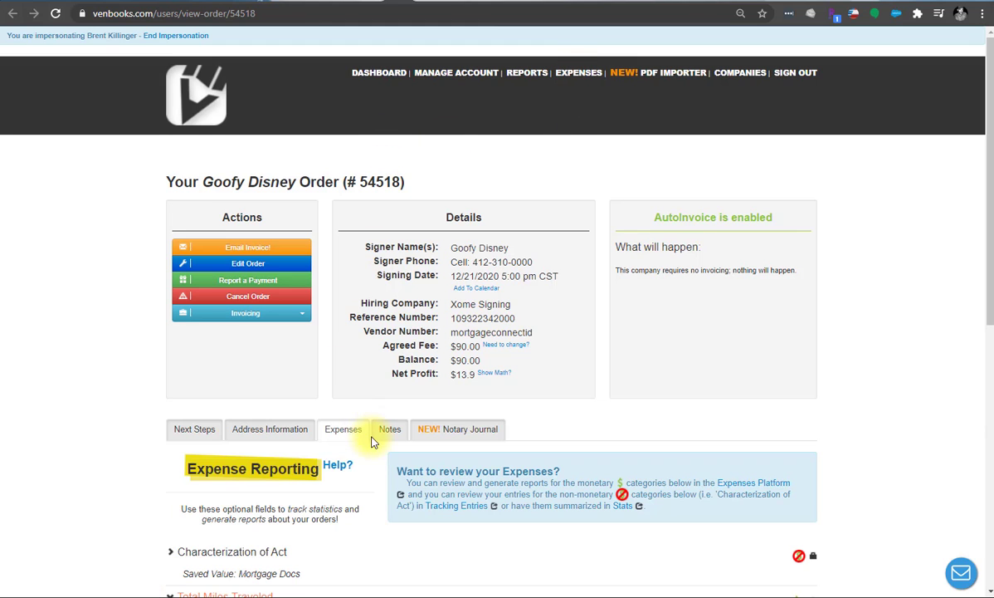
{"action": "scroll", "coordinate": [428, 415], "scroll_direction": "down", "scroll_amount": 4}
{"action": "scroll", "coordinate": [406, 427], "scroll_direction": "down", "scroll_amount": 3}
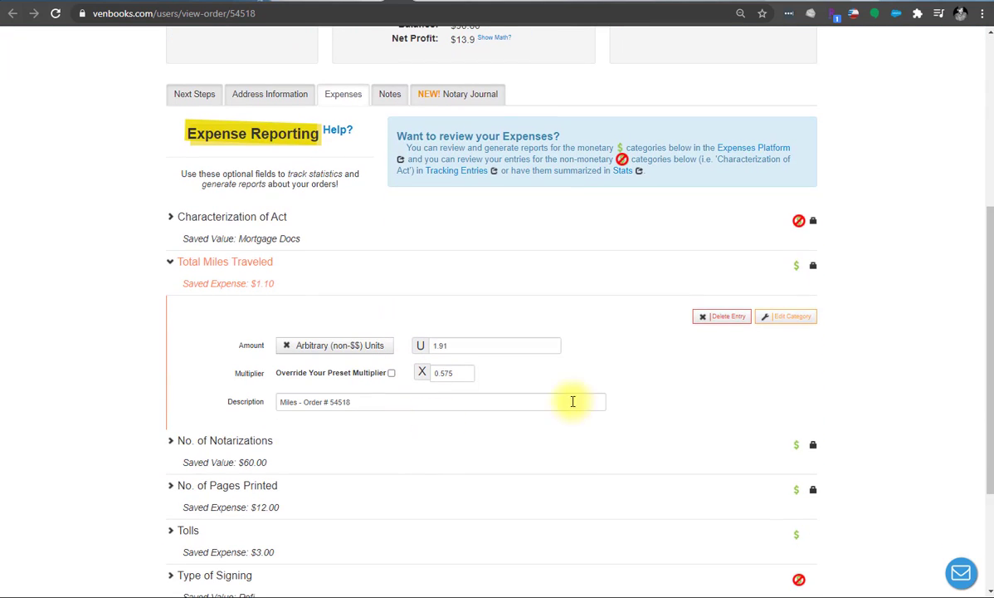
{"action": "left_click", "coordinate": [791, 319]}
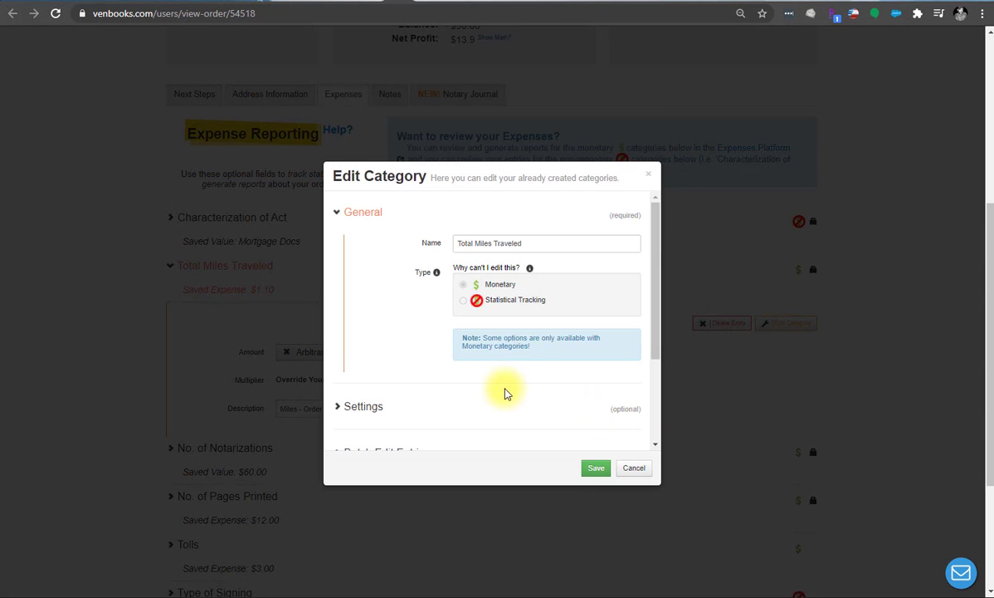
{"action": "scroll", "coordinate": [487, 280], "scroll_direction": "down", "scroll_amount": 2}
{"action": "scroll", "coordinate": [497, 291], "scroll_direction": "up", "scroll_amount": 2}
{"action": "scroll", "coordinate": [468, 337], "scroll_direction": "down", "scroll_amount": 3}
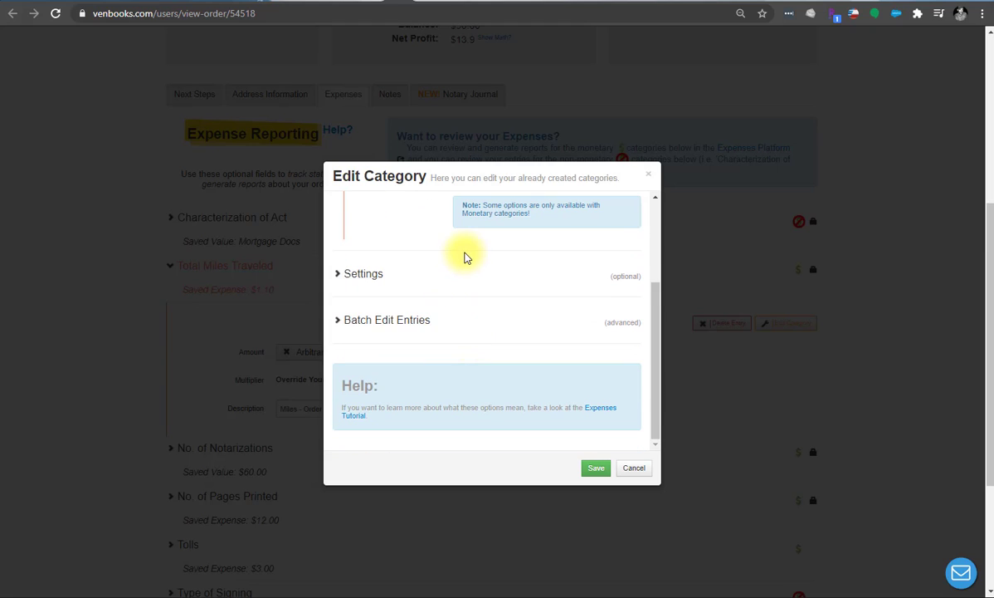
In the category settings, change the multiplier from 0.575 to .60.
{"action": "left_click", "coordinate": [364, 275]}
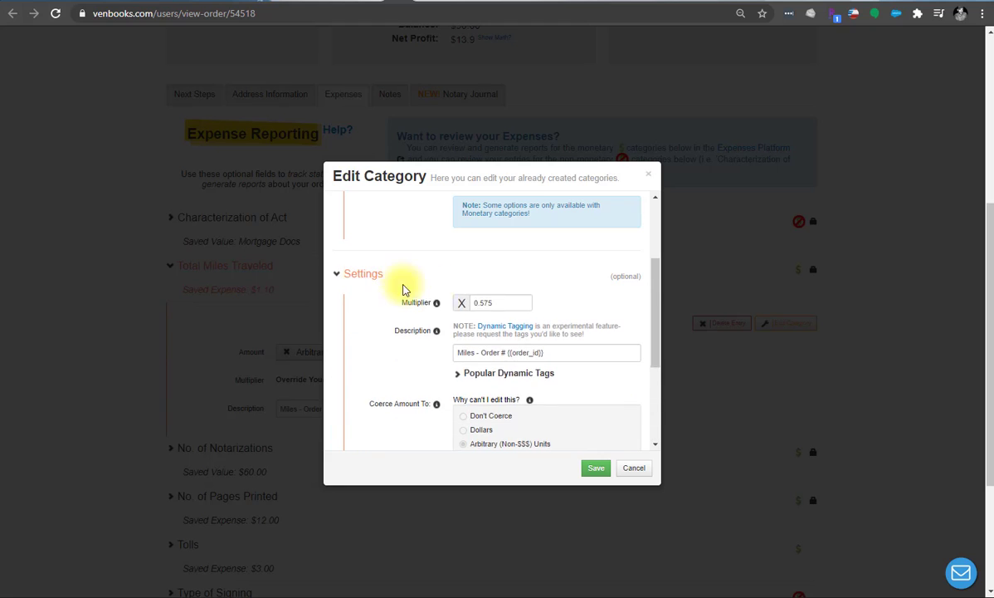
{"action": "left_click_drag", "start_coordinate": [497, 304], "coordinate": [431, 309]}
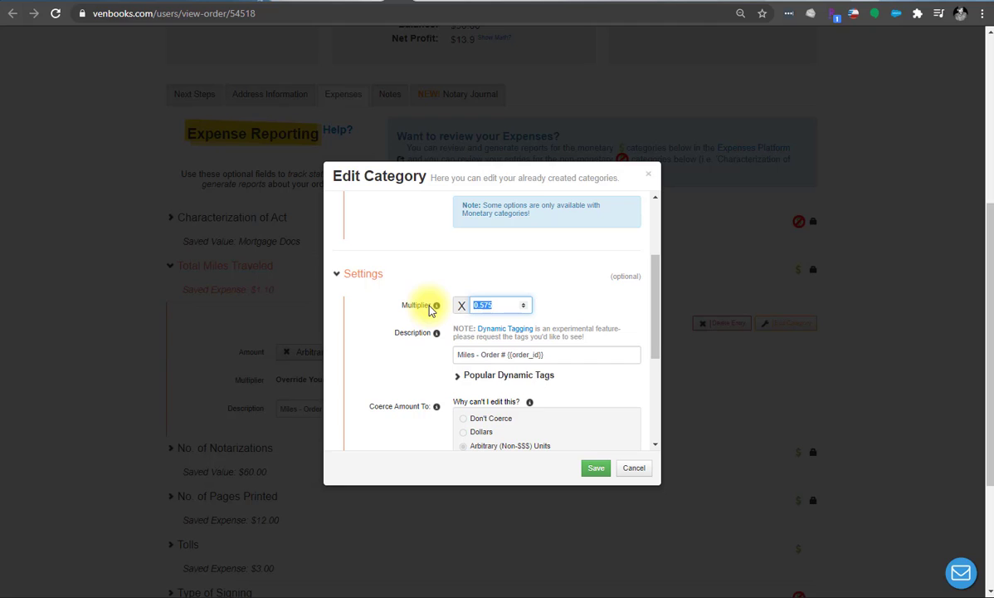
{"action": "type", "text": ".60"}
{"action": "left_click", "coordinate": [579, 294]}
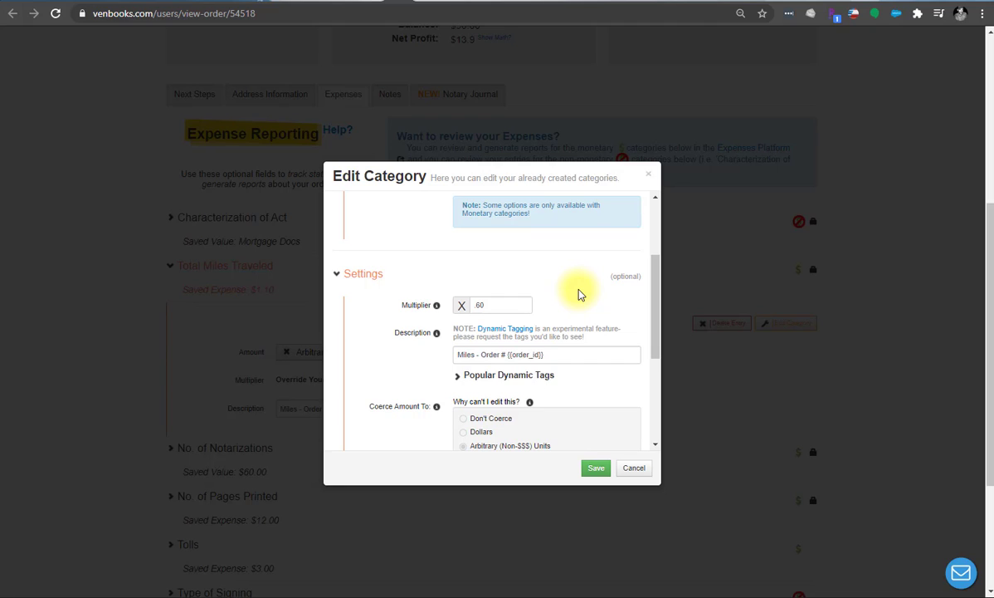
{"action": "scroll", "coordinate": [579, 294], "scroll_direction": "down", "scroll_amount": 5}
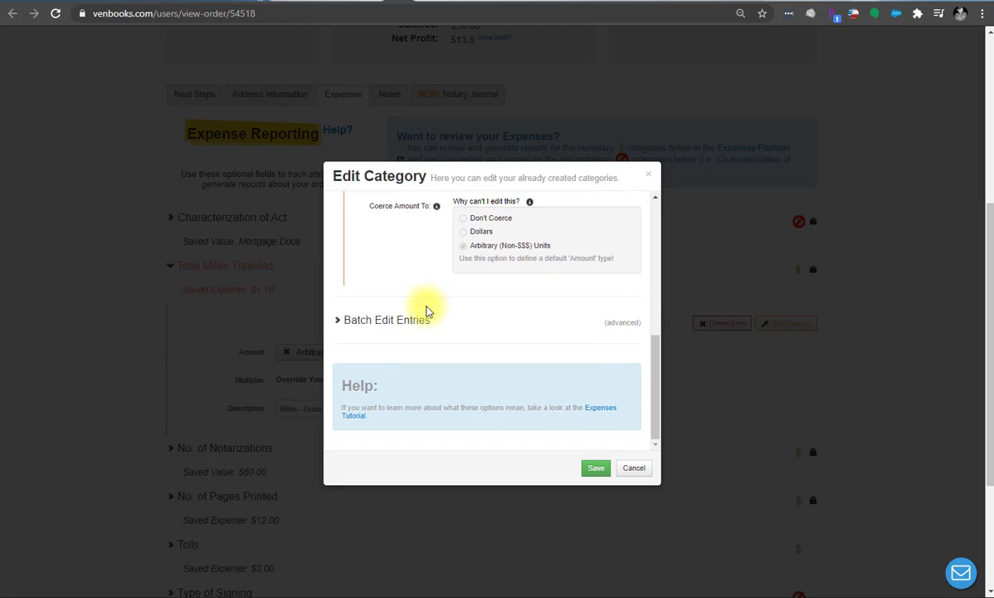
In Batch Edit Entries, set New Multiplier to .6 and tick Apply Retroactively.
{"action": "left_click", "coordinate": [406, 325]}
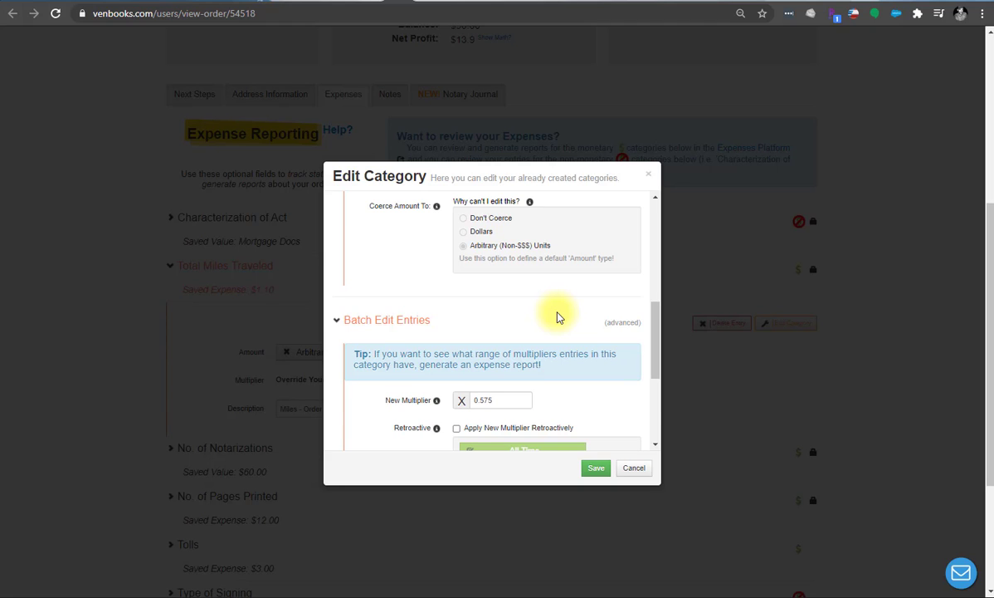
{"action": "scroll", "coordinate": [544, 322], "scroll_direction": "down", "scroll_amount": 2}
{"action": "double_click", "coordinate": [479, 266]}
{"action": "type", "text": ".6"}
{"action": "left_click", "coordinate": [457, 294]}
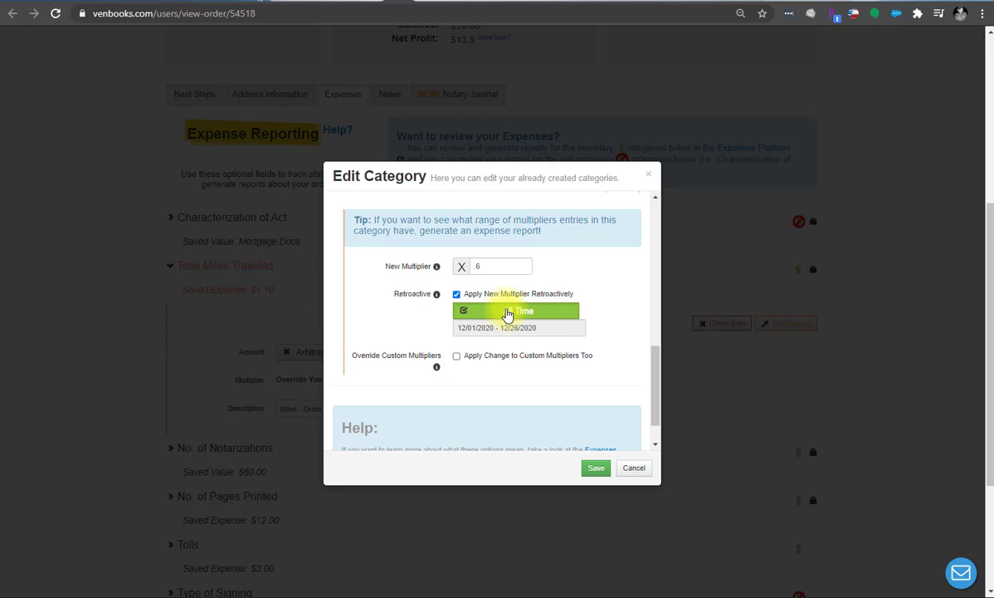
Limit the retroactive change to a custom January 2021 date range and apply it.
{"action": "left_click", "coordinate": [507, 313]}
{"action": "left_click", "coordinate": [511, 327]}
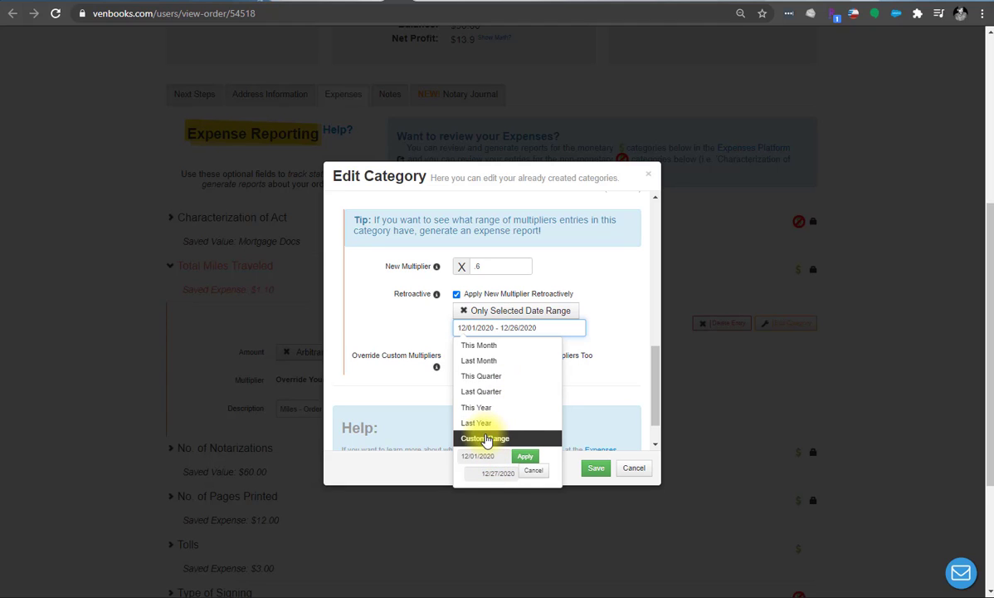
{"action": "left_click", "coordinate": [487, 438]}
{"action": "left_click", "coordinate": [601, 348]}
{"action": "left_click", "coordinate": [599, 368]}
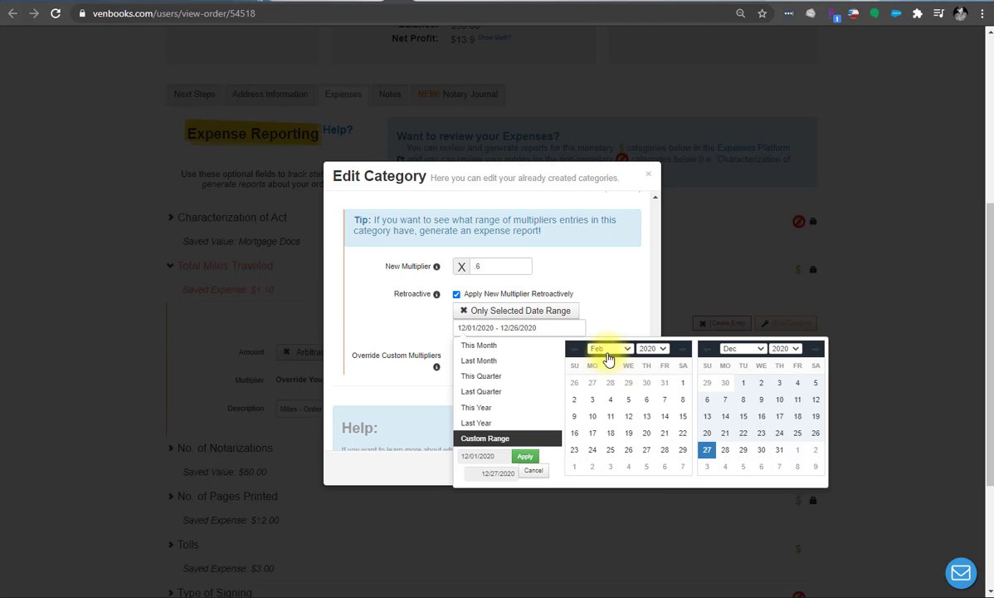
{"action": "left_click", "coordinate": [610, 349]}
{"action": "left_click", "coordinate": [602, 359]}
{"action": "left_click", "coordinate": [648, 348]}
{"action": "scroll", "coordinate": [648, 531], "scroll_direction": "down", "scroll_amount": 2}
{"action": "left_click", "coordinate": [647, 501]}
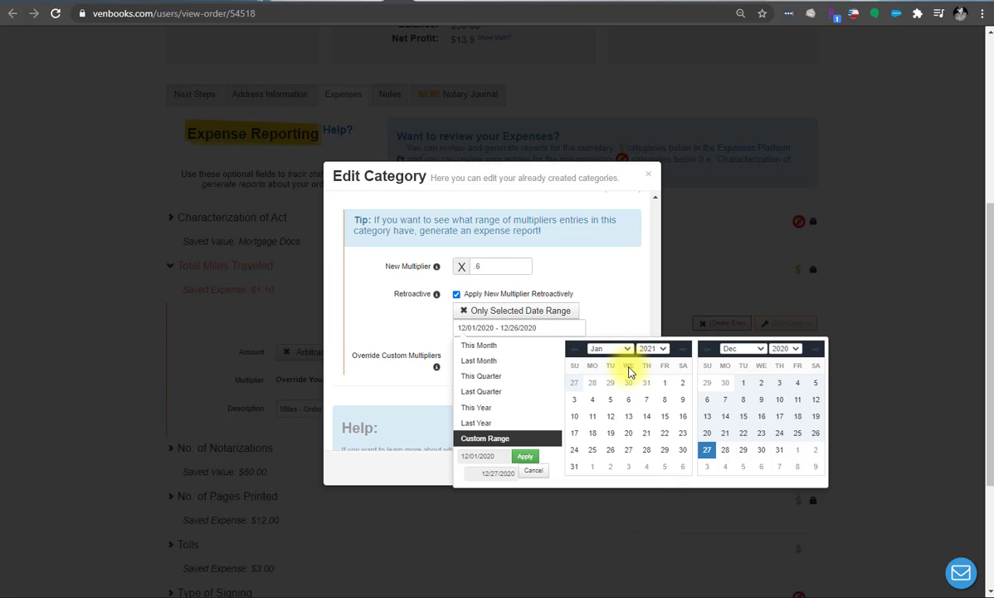
{"action": "left_click", "coordinate": [663, 432]}
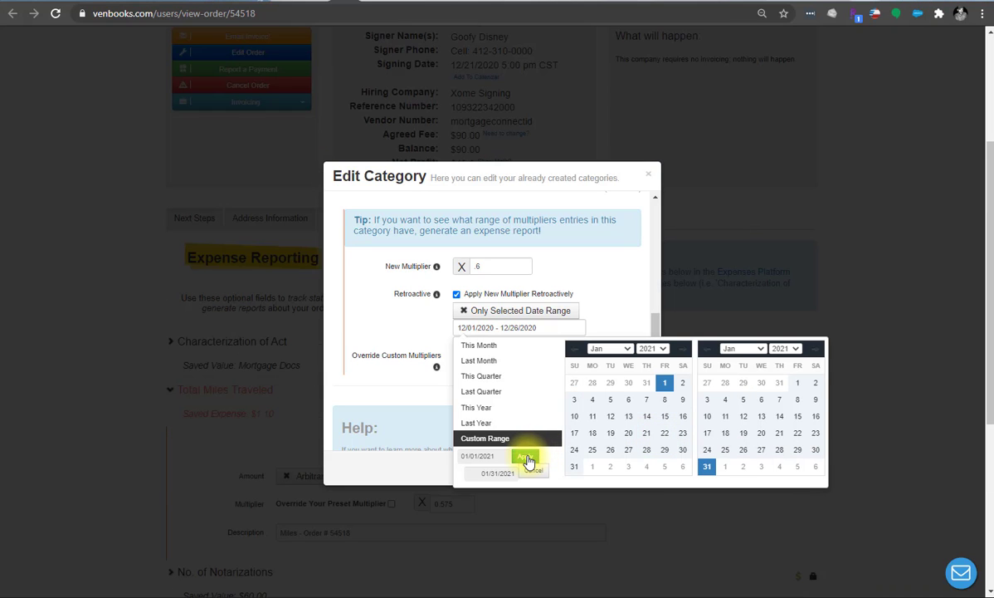
{"action": "left_click", "coordinate": [528, 459]}
{"action": "left_click", "coordinate": [595, 469]}
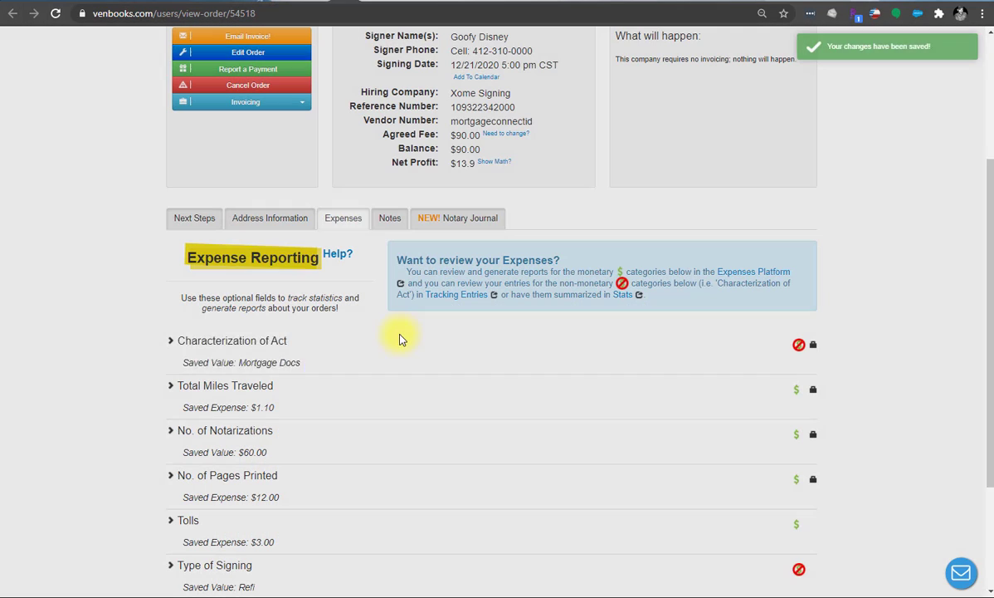